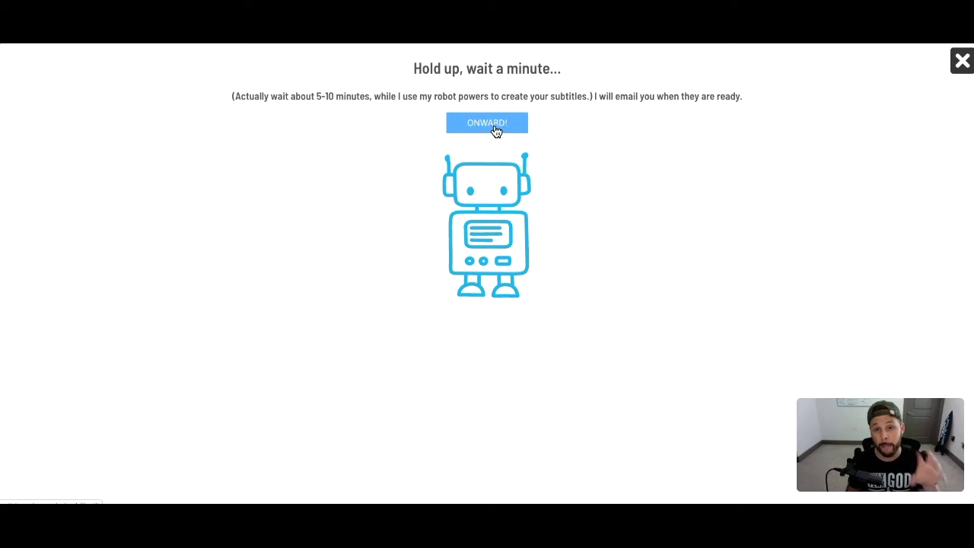
Continue to the uploaded videos and start choosing a layout for the "ITS YOUR LIFE" SINGLE video
{"action": "left_click", "coordinate": [493, 126]}
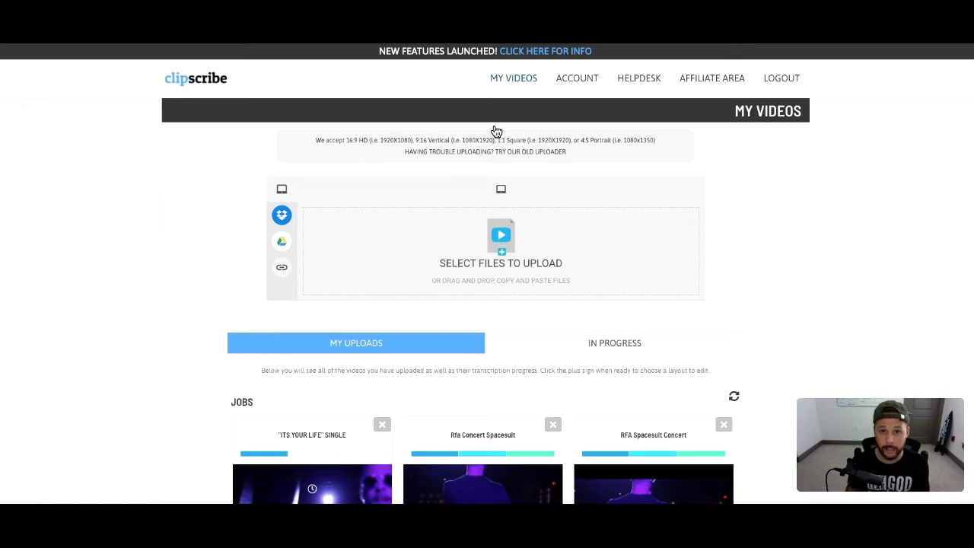
{"action": "left_click", "coordinate": [319, 361]}
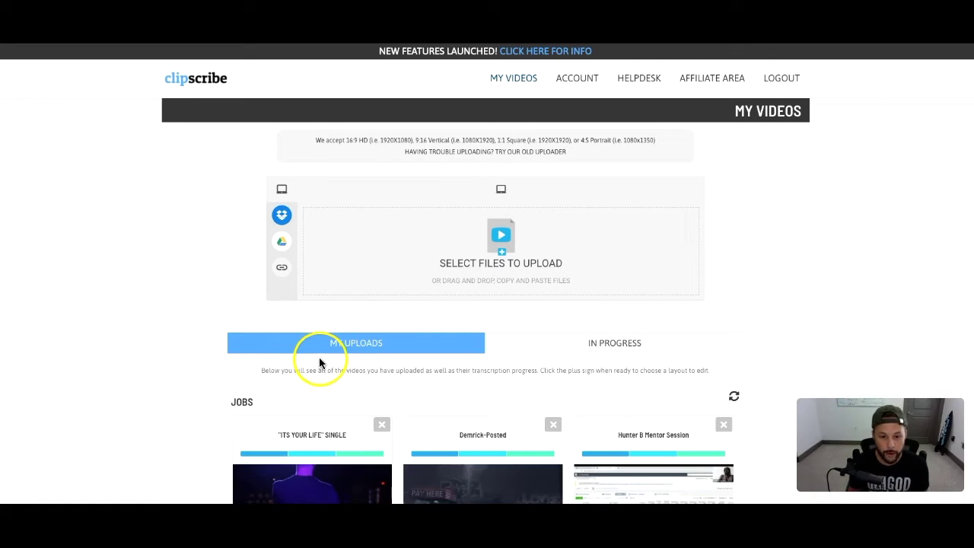
{"action": "scroll", "coordinate": [322, 365], "scroll_direction": "down", "scroll_amount": 3}
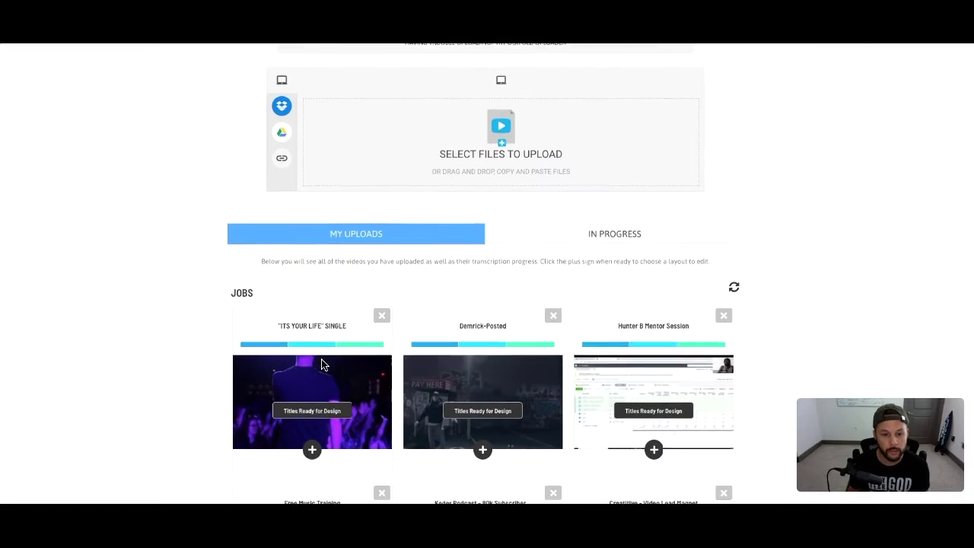
{"action": "scroll", "coordinate": [321, 365], "scroll_direction": "down", "scroll_amount": 1}
{"action": "left_click", "coordinate": [313, 358]}
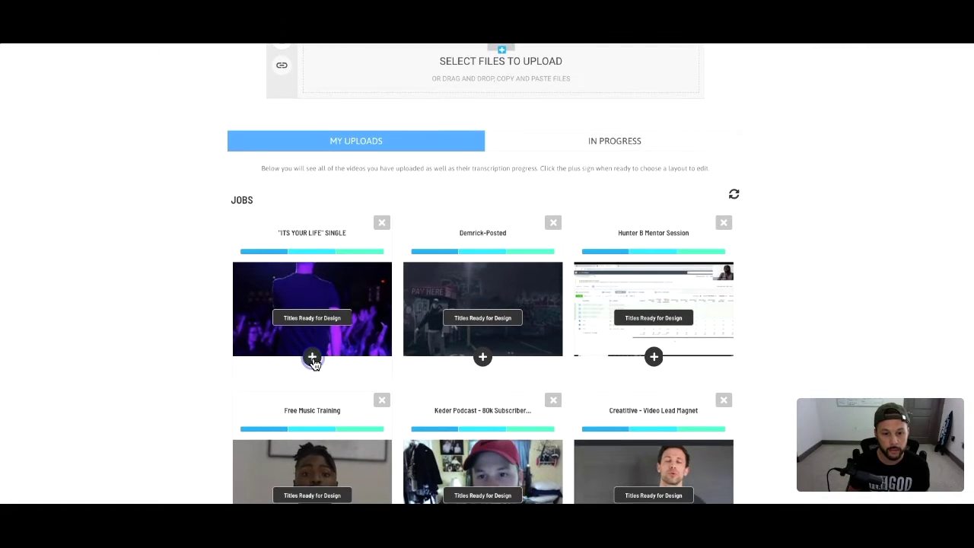
Choose the 4:5 layout that places the 16:9 video between a top and a bottom bar
{"action": "left_click", "coordinate": [322, 275]}
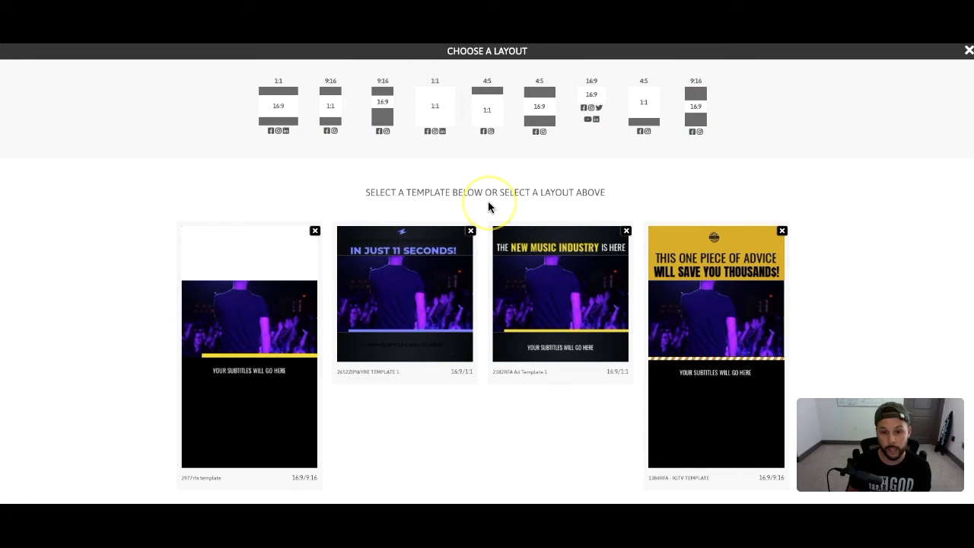
{"action": "scroll", "coordinate": [493, 202], "scroll_direction": "down", "scroll_amount": 1}
{"action": "scroll", "coordinate": [491, 206], "scroll_direction": "up", "scroll_amount": 1}
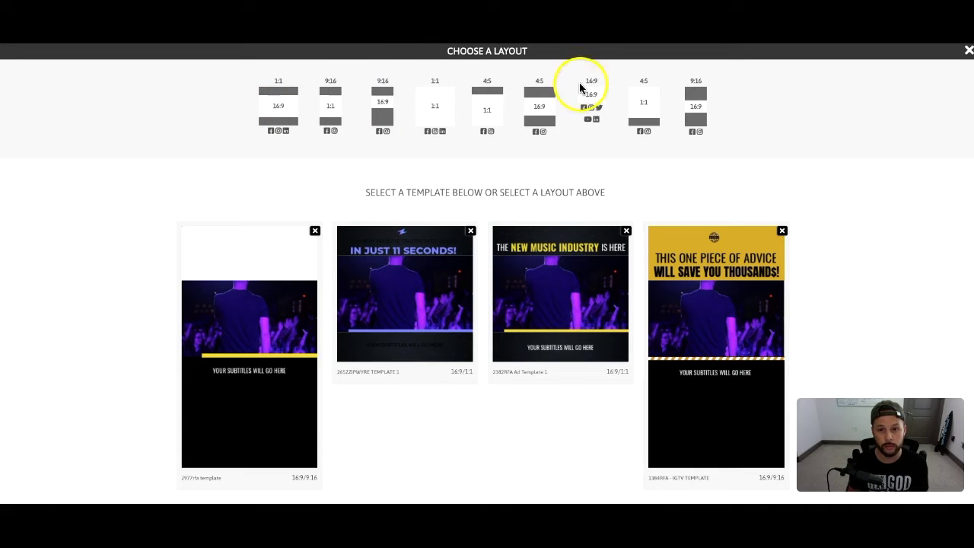
{"action": "left_click", "coordinate": [540, 108]}
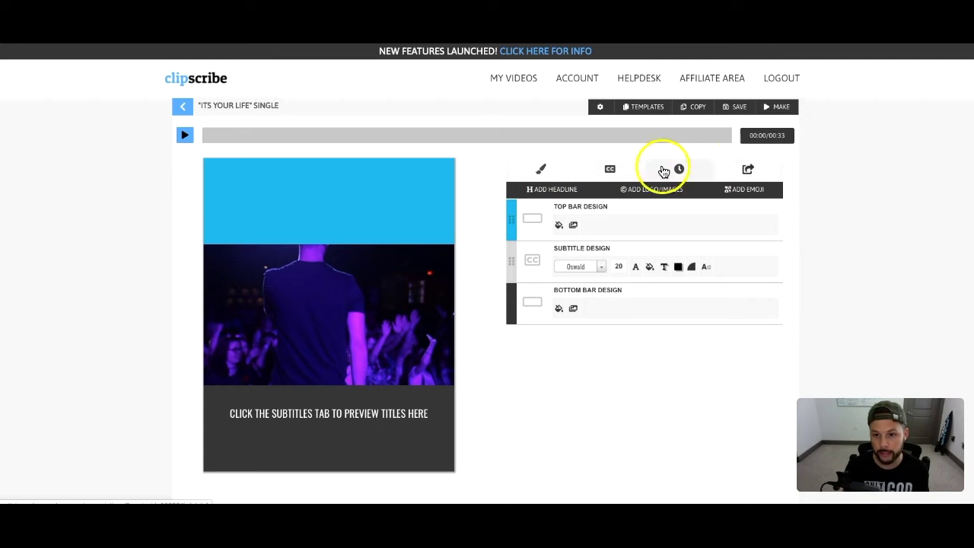
In the design settings, change the top bar's background colour to white
{"action": "left_click", "coordinate": [559, 171]}
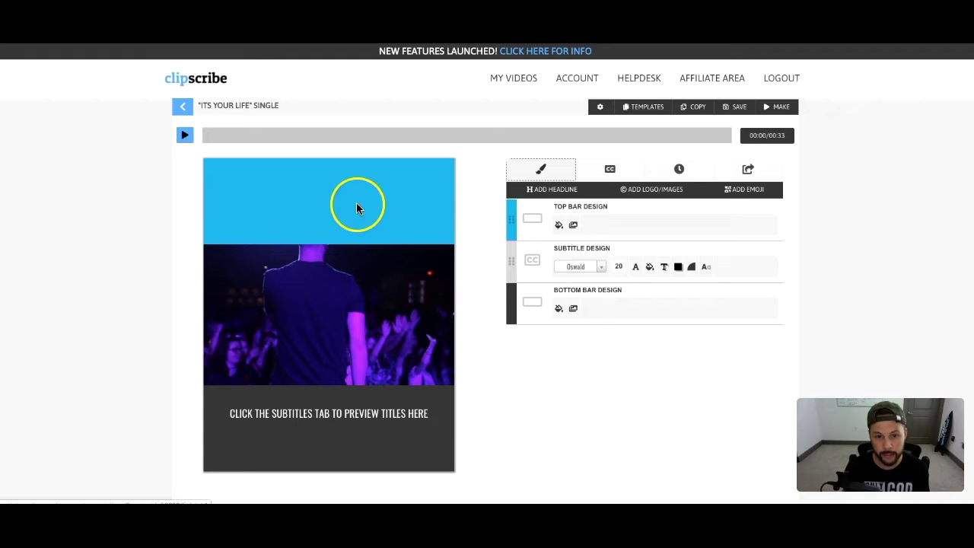
{"action": "left_click", "coordinate": [558, 224]}
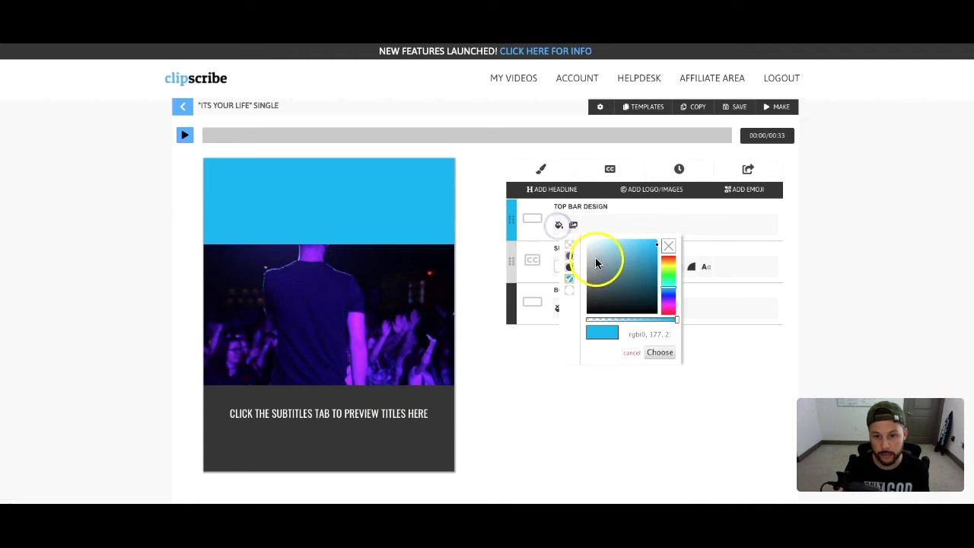
{"action": "left_click_drag", "start_coordinate": [595, 263], "coordinate": [670, 264]}
{"action": "left_click_drag", "start_coordinate": [600, 256], "coordinate": [572, 229]}
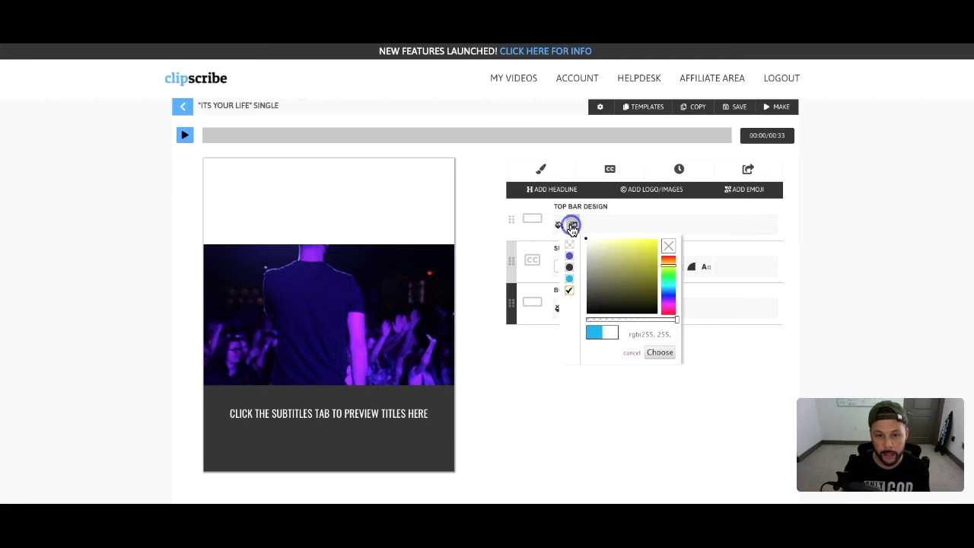
{"action": "left_click", "coordinate": [660, 352]}
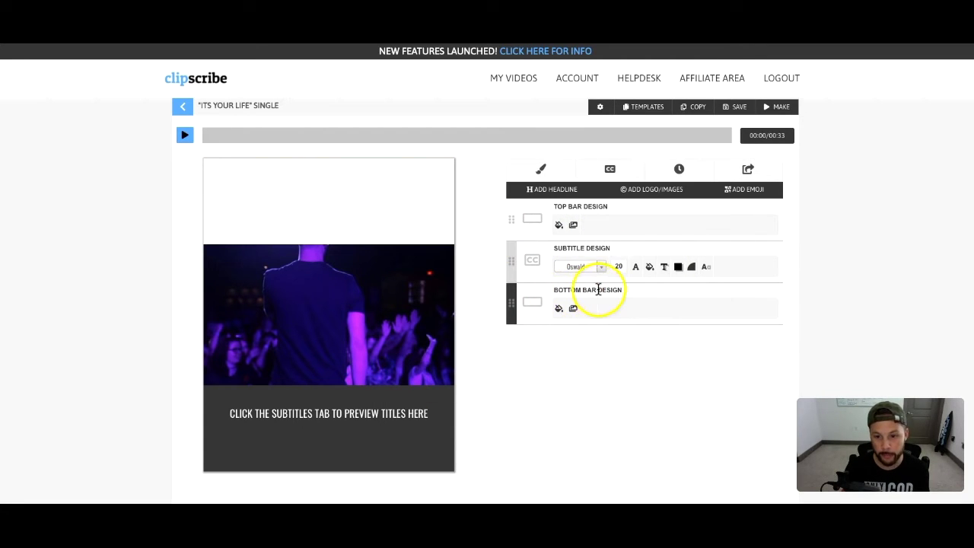
Change the bottom bar's background colour to white
{"action": "left_click", "coordinate": [558, 308]}
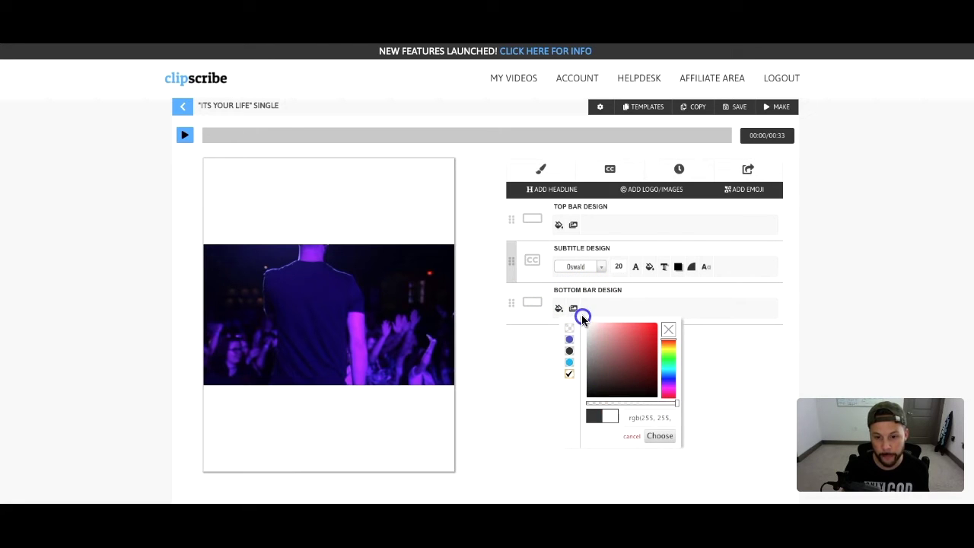
{"action": "left_click", "coordinate": [669, 421]}
{"action": "left_click", "coordinate": [667, 436]}
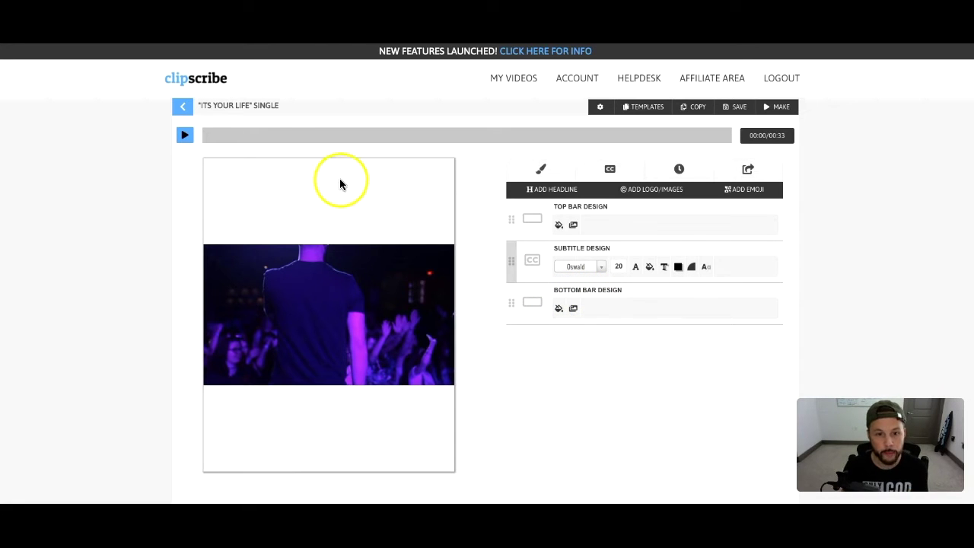
Add a headline, place it in the top bar above the video and set its text to "SMASH OR TRASH?"
{"action": "left_click", "coordinate": [552, 192]}
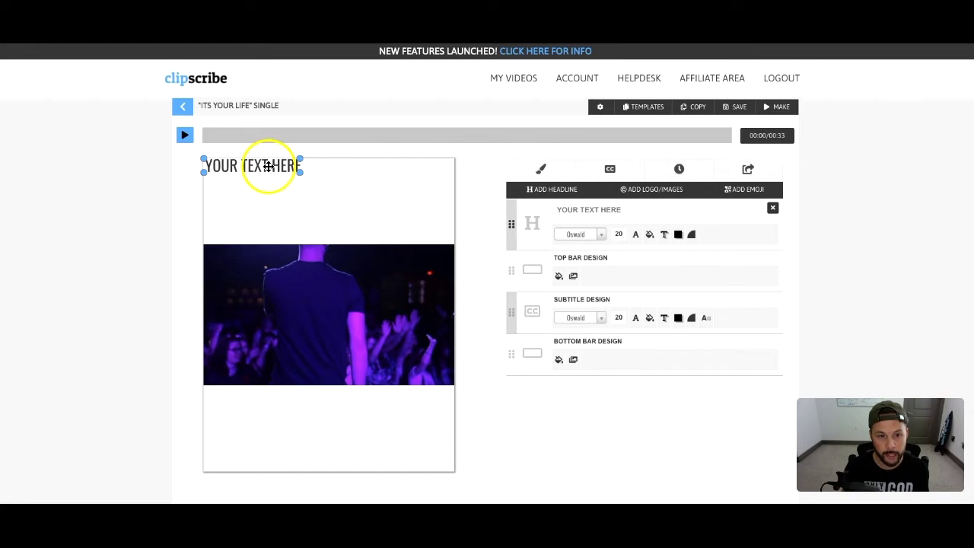
{"action": "left_click_drag", "start_coordinate": [268, 162], "coordinate": [312, 213]}
{"action": "left_click", "coordinate": [583, 209]}
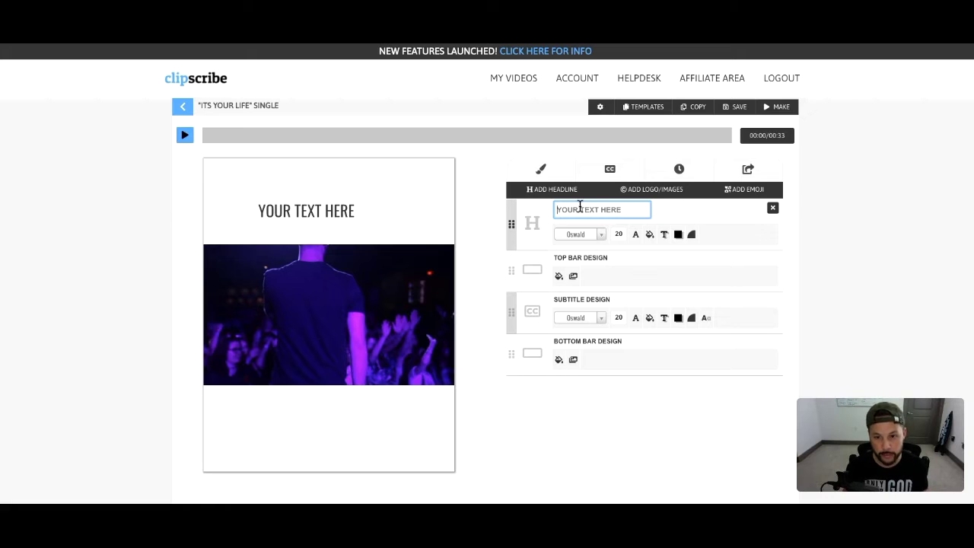
{"action": "type", "text": "SMASH O"}
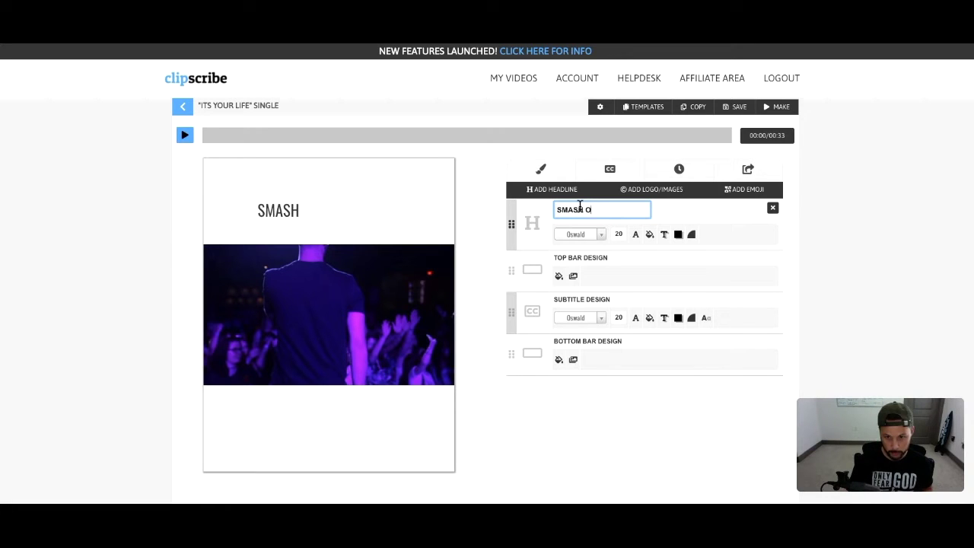
{"action": "type", "text": "R TRASH?"}
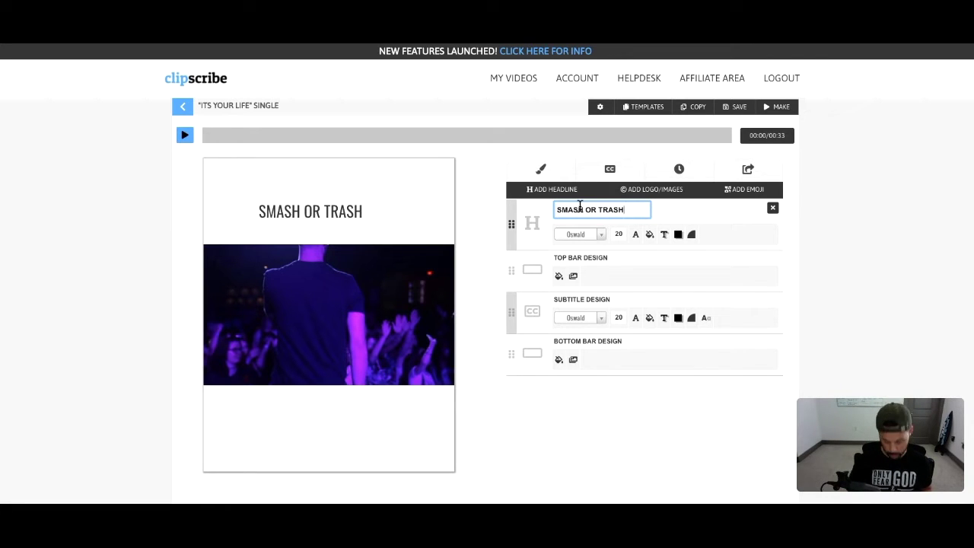
{"action": "left_click", "coordinate": [798, 205]}
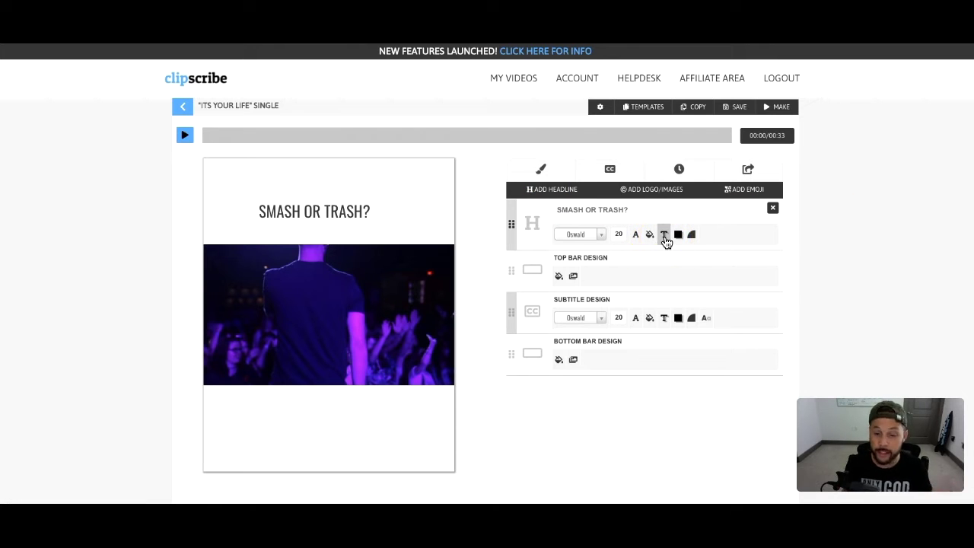
Enlarge the headline to a font size of about 44.70 and centre it just above the video
{"action": "left_click", "coordinate": [618, 236]}
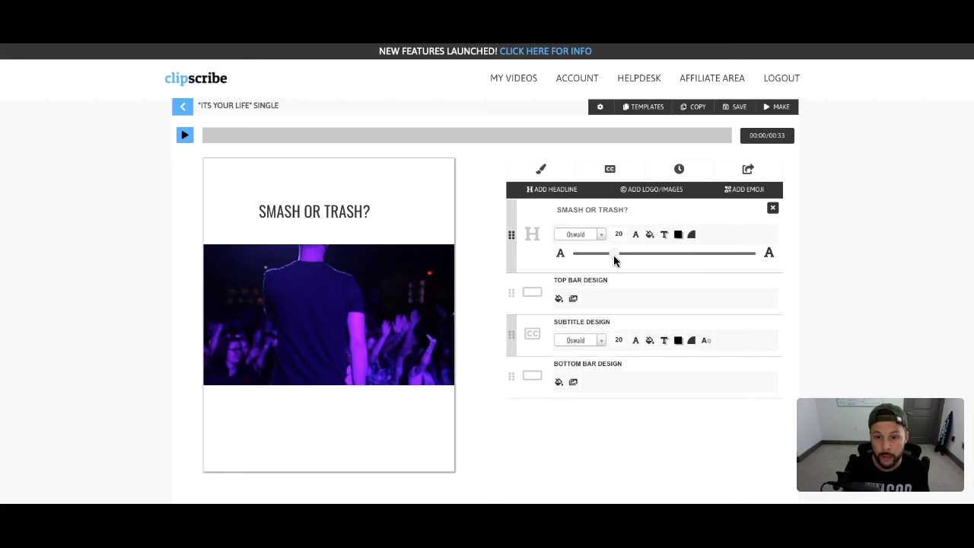
{"action": "left_click_drag", "start_coordinate": [614, 258], "coordinate": [663, 255]}
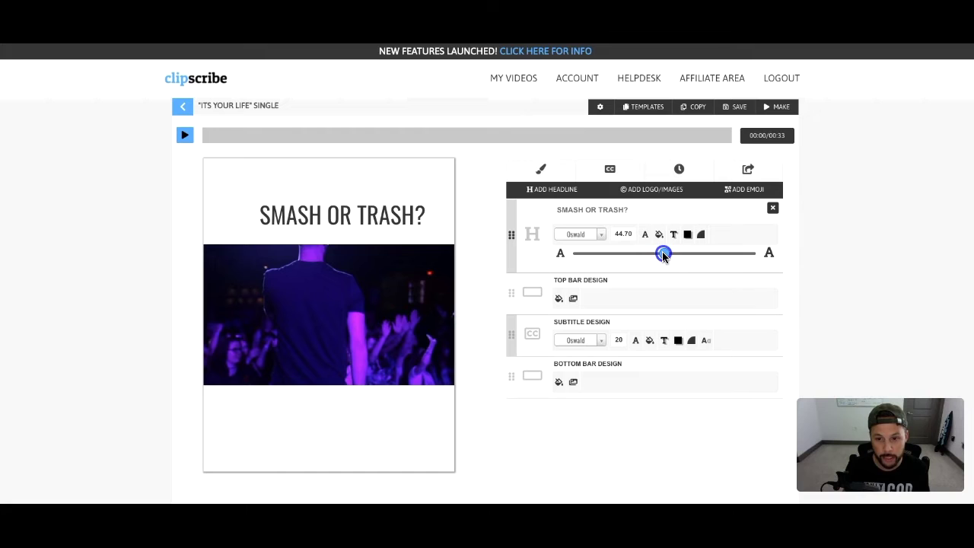
{"action": "left_click", "coordinate": [402, 218]}
{"action": "mouse_move", "coordinate": [403, 218]}
{"action": "left_mouse_down"}
{"action": "mouse_move", "coordinate": [385, 230]}
{"action": "mouse_move", "coordinate": [393, 223]}
{"action": "left_mouse_up"}
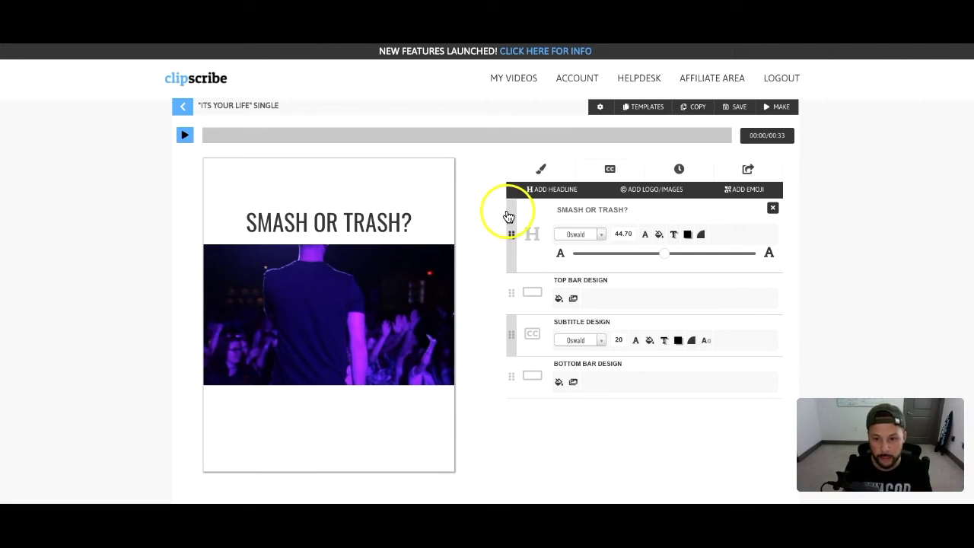
Darken the headline's text colour to near-black, rgb(7, 7, 7)
{"action": "left_click", "coordinate": [645, 233]}
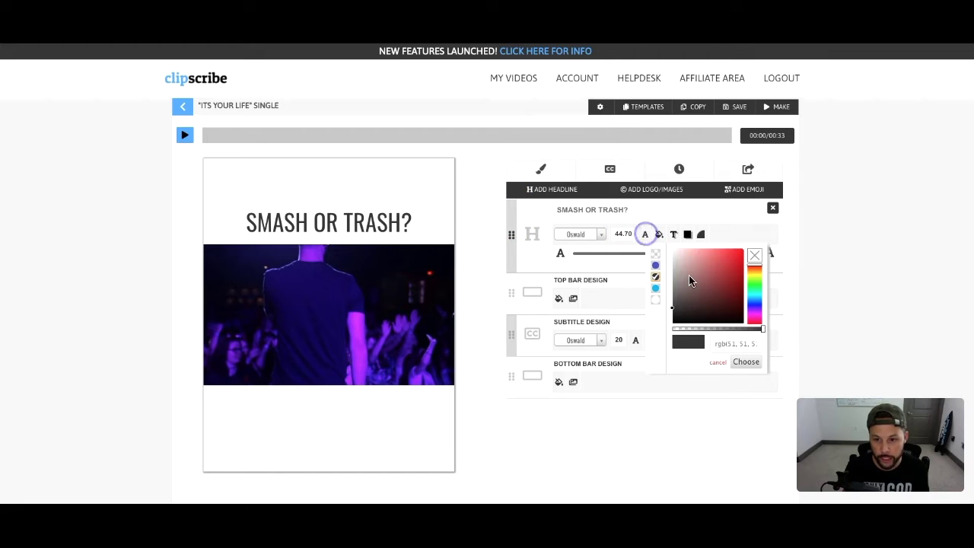
{"action": "mouse_move", "coordinate": [663, 298]}
{"action": "left_mouse_down"}
{"action": "mouse_move", "coordinate": [670, 311]}
{"action": "mouse_move", "coordinate": [764, 251]}
{"action": "mouse_move", "coordinate": [691, 296]}
{"action": "mouse_move", "coordinate": [704, 288]}
{"action": "mouse_move", "coordinate": [756, 315]}
{"action": "mouse_move", "coordinate": [757, 282]}
{"action": "mouse_move", "coordinate": [701, 296]}
{"action": "mouse_move", "coordinate": [673, 325]}
{"action": "left_mouse_up"}
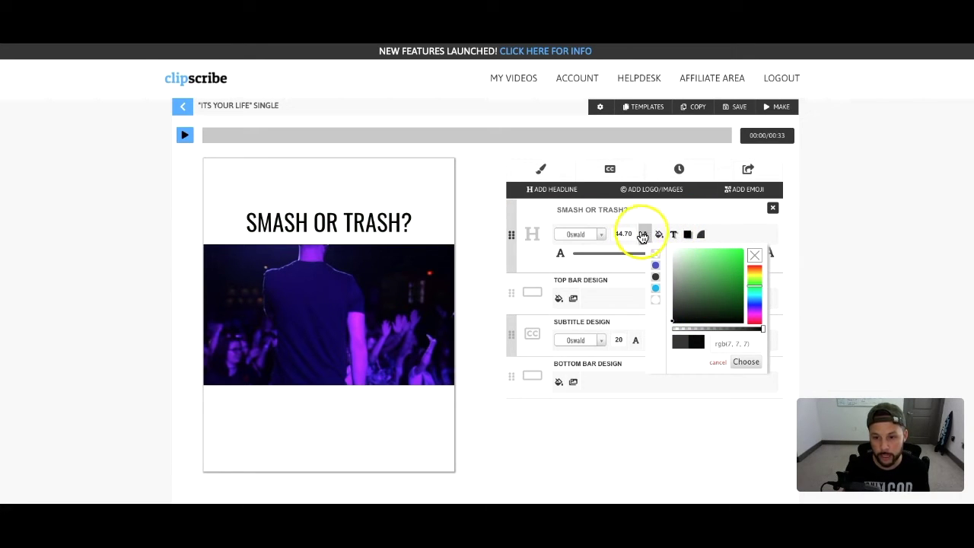
Set the headline's font to Oswald 700 and recentre the headline above the video
{"action": "left_click", "coordinate": [586, 236]}
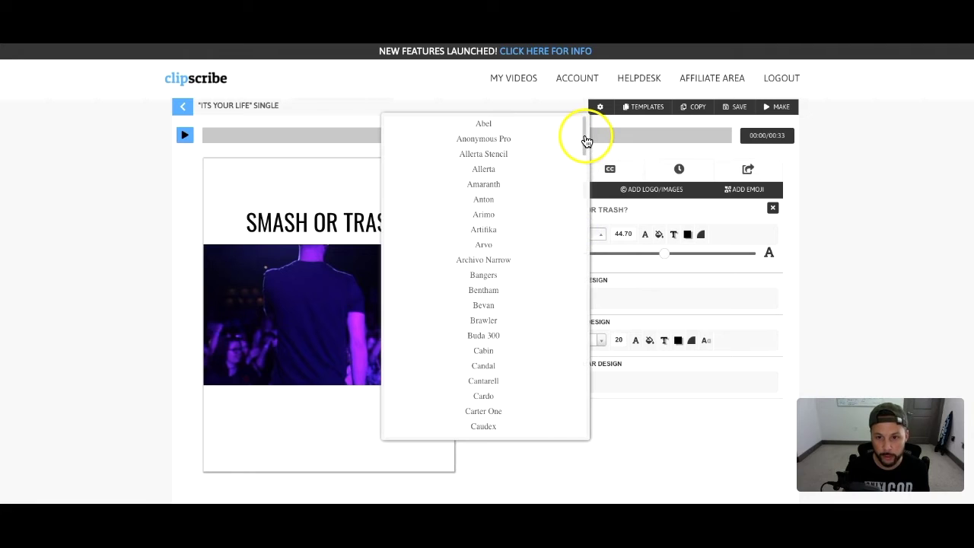
{"action": "left_click_drag", "start_coordinate": [584, 141], "coordinate": [584, 139]}
{"action": "left_click_drag", "start_coordinate": [584, 147], "coordinate": [583, 319]}
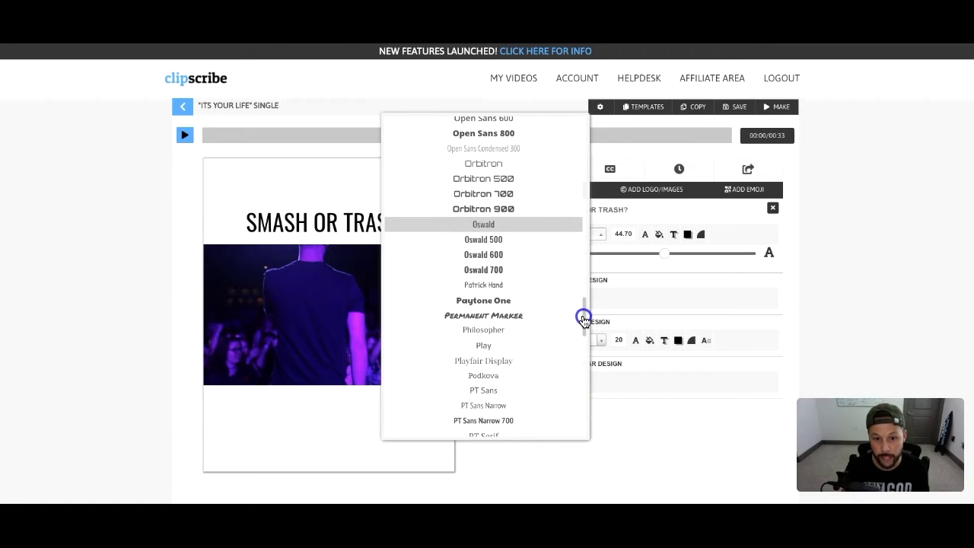
{"action": "left_click", "coordinate": [502, 270]}
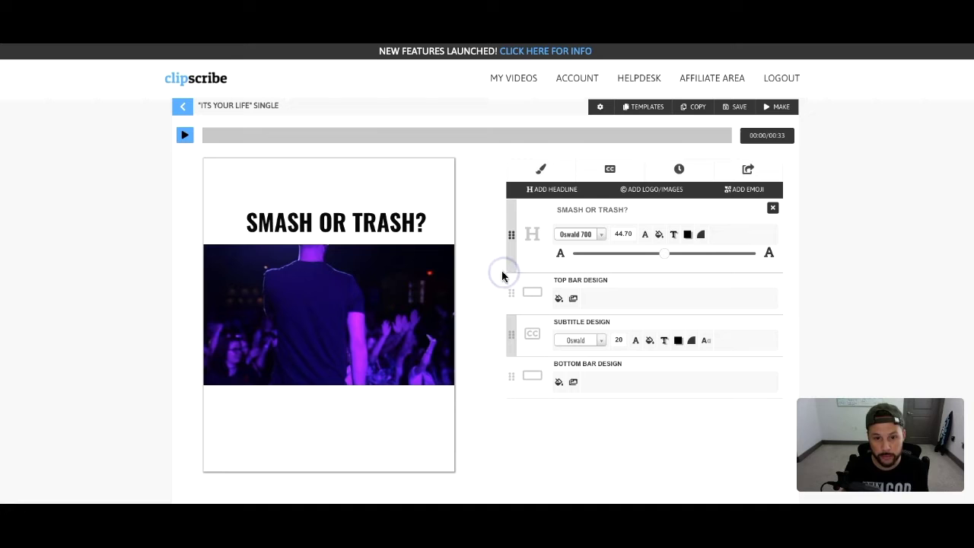
{"action": "left_click", "coordinate": [404, 226]}
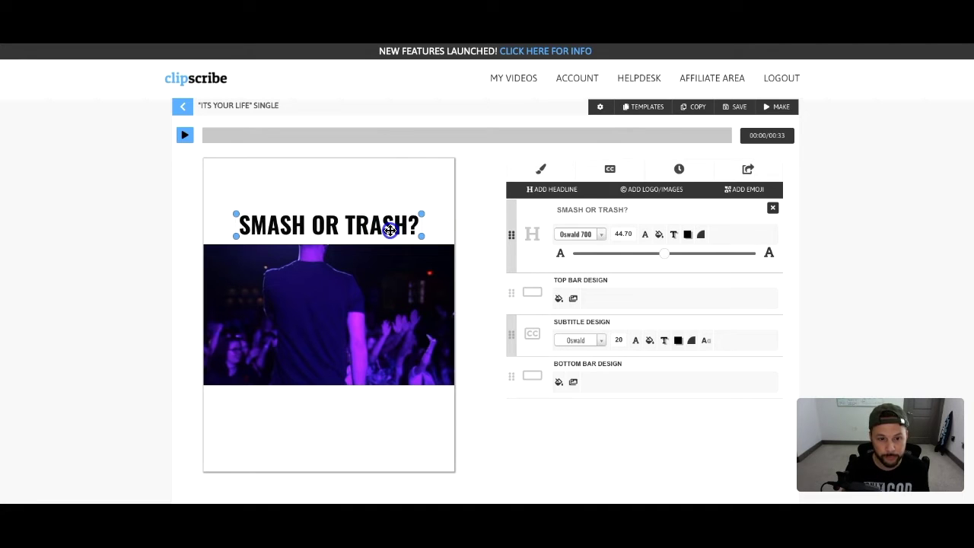
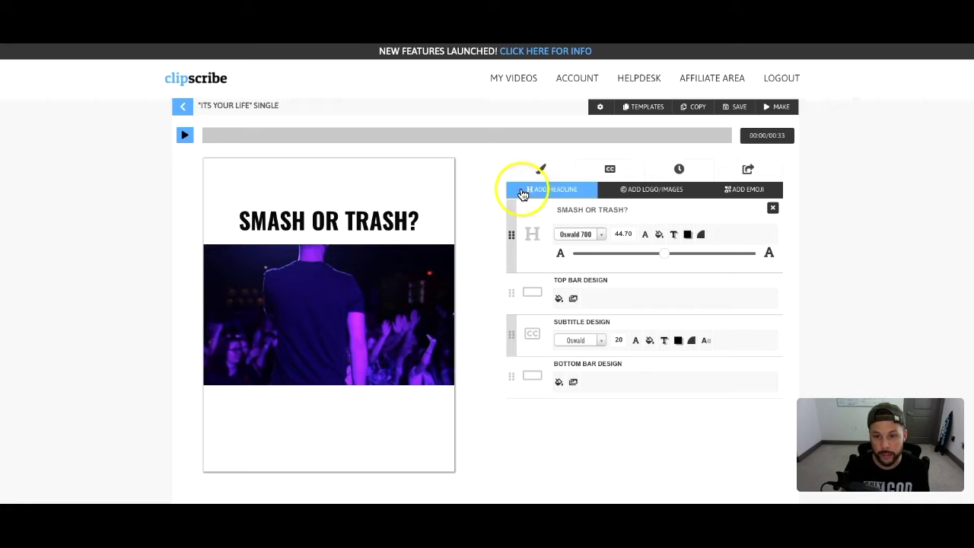
Add the gold globe logo from the saved branding images, shrink it and centre it above the headline
{"action": "left_click", "coordinate": [662, 189]}
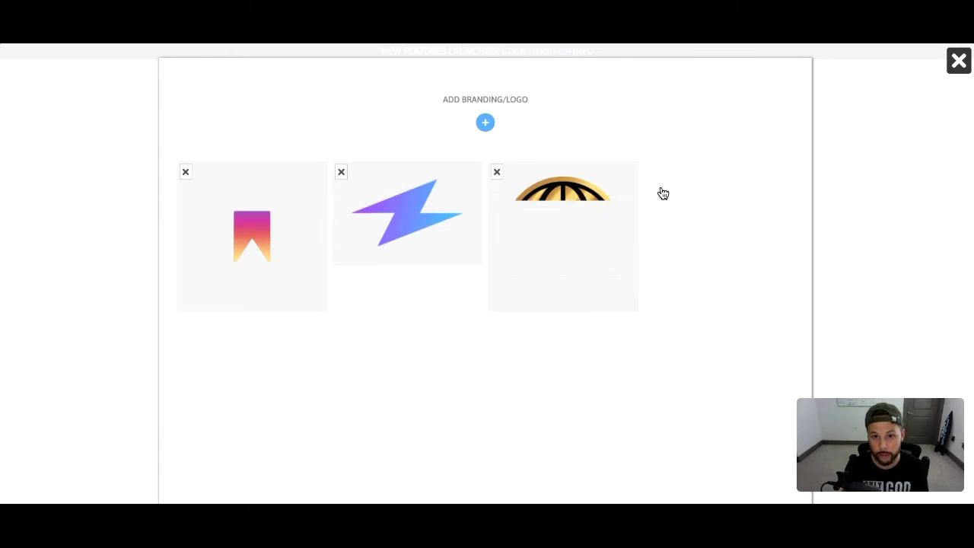
{"action": "left_click", "coordinate": [557, 230]}
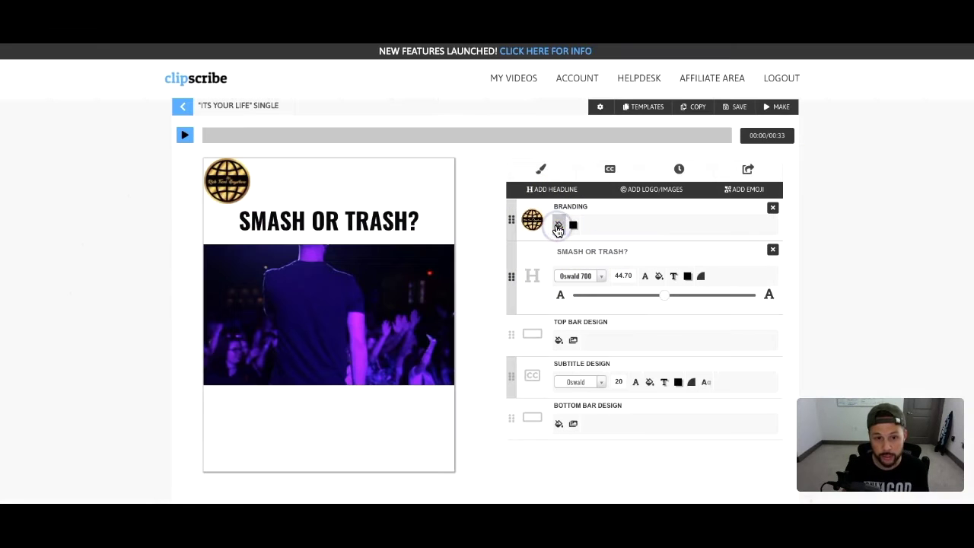
{"action": "left_click", "coordinate": [226, 180]}
{"action": "left_click_drag", "start_coordinate": [254, 182], "coordinate": [317, 176]}
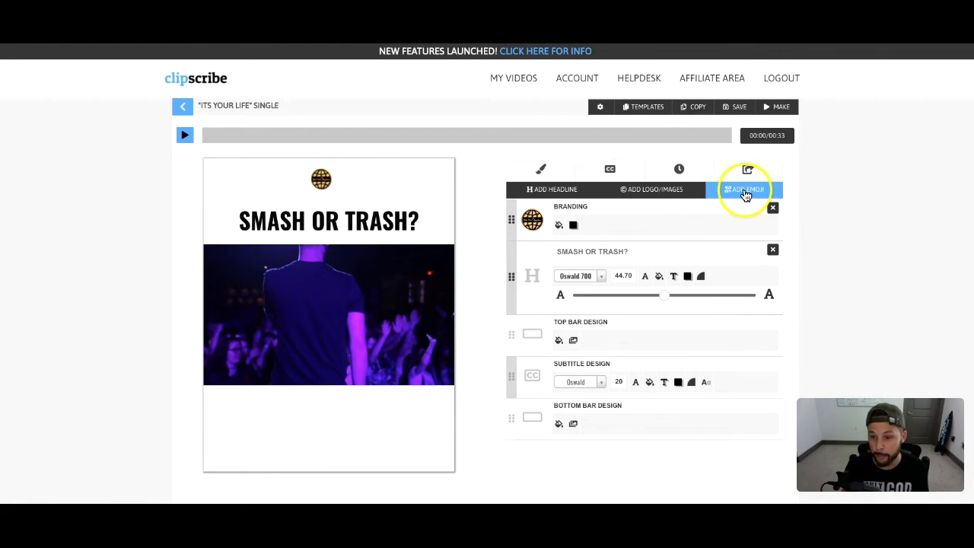
Add the yellow thumbs-up emoji and place it just before the "SMASH OR TRASH?" headline
{"action": "left_click", "coordinate": [746, 196]}
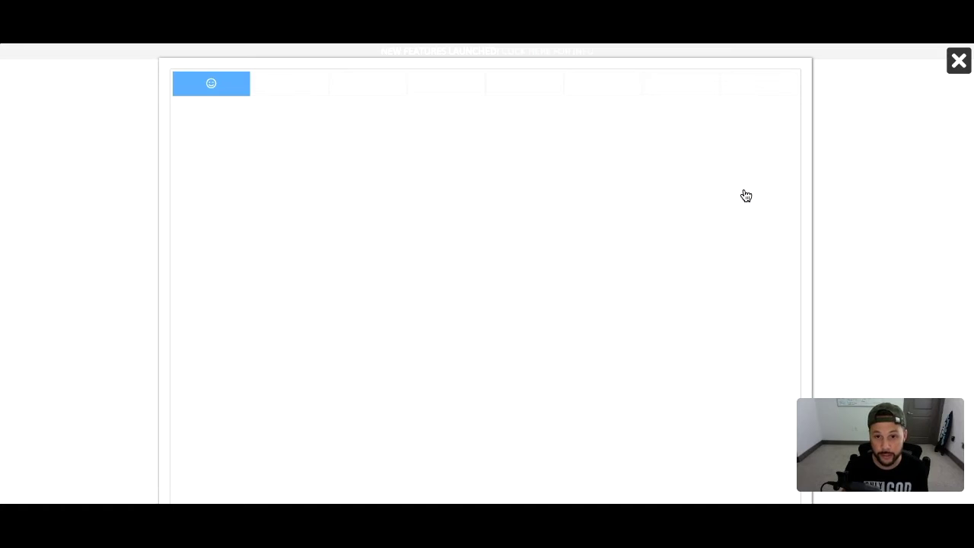
{"action": "left_click", "coordinate": [514, 282]}
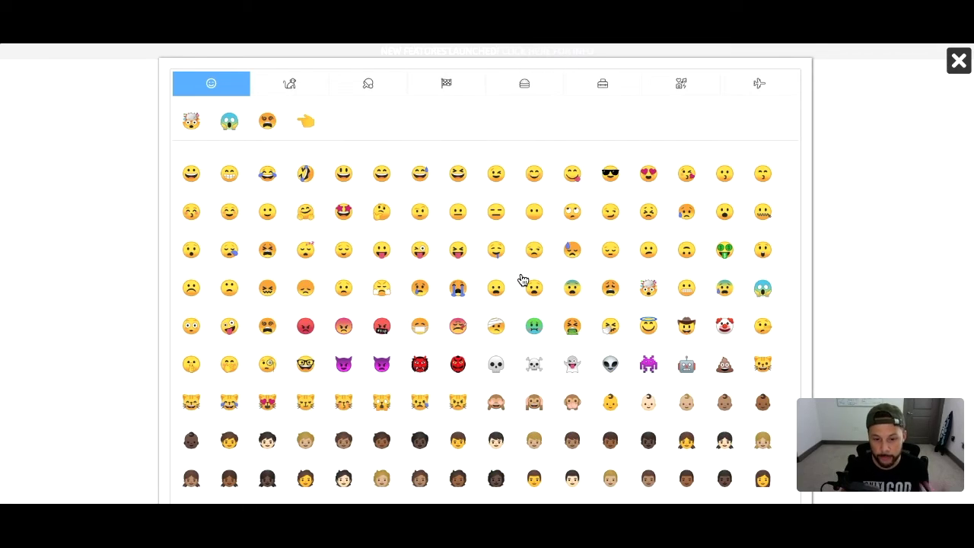
{"action": "scroll", "coordinate": [522, 280], "scroll_direction": "down", "scroll_amount": 3}
{"action": "scroll", "coordinate": [522, 280], "scroll_direction": "down", "scroll_amount": 10}
{"action": "left_click", "coordinate": [516, 272]}
{"action": "scroll", "coordinate": [517, 276], "scroll_direction": "down", "scroll_amount": 5}
{"action": "scroll", "coordinate": [517, 275], "scroll_direction": "down", "scroll_amount": 10}
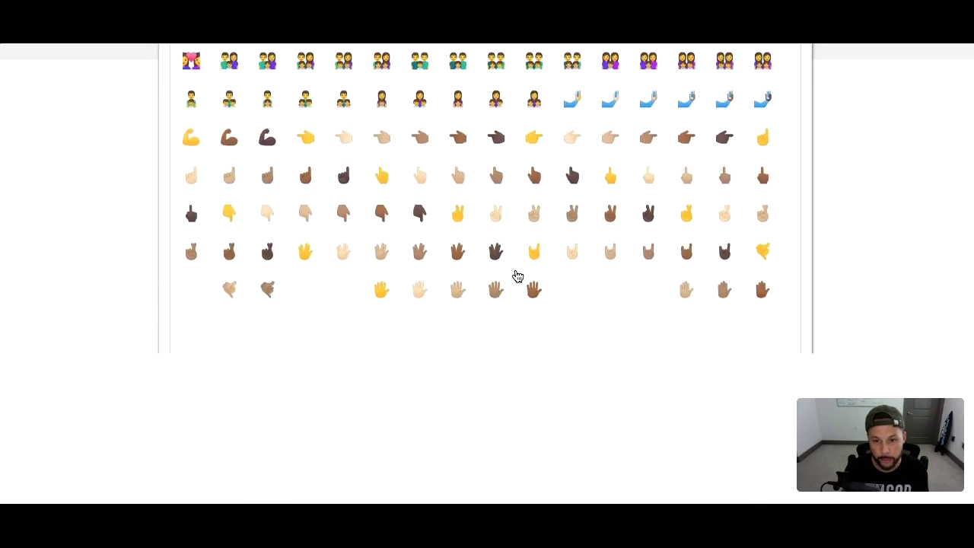
{"action": "scroll", "coordinate": [517, 276], "scroll_direction": "up", "scroll_amount": 3}
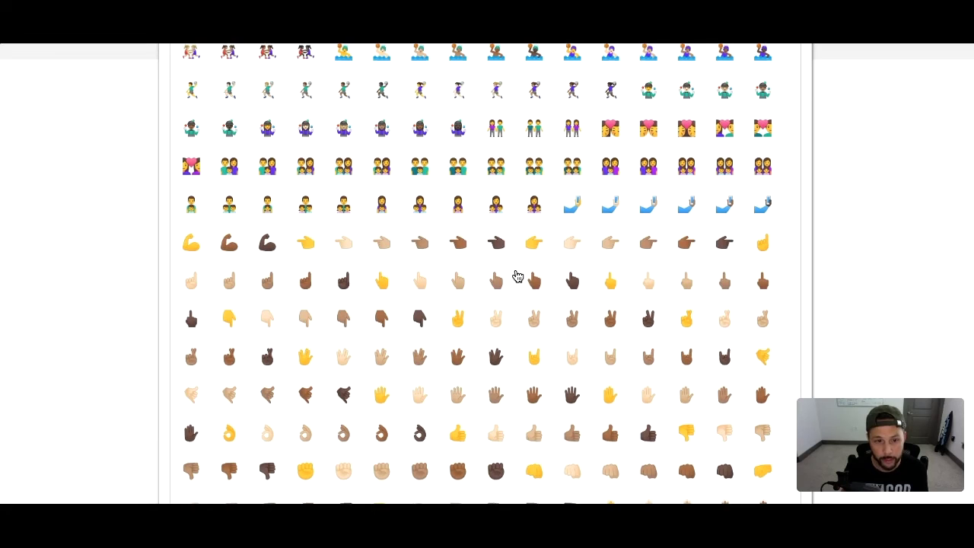
{"action": "scroll", "coordinate": [517, 276], "scroll_direction": "down", "scroll_amount": 3}
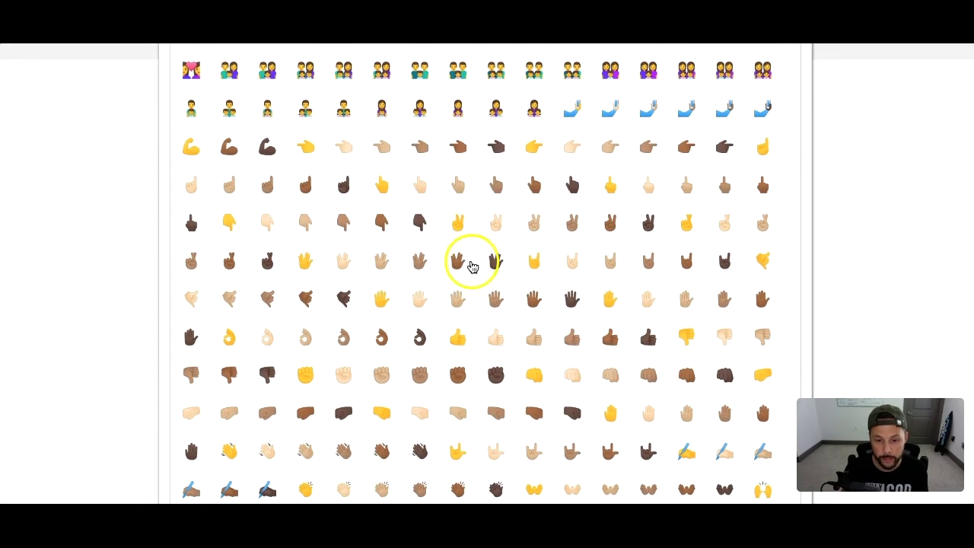
{"action": "left_click", "coordinate": [461, 340]}
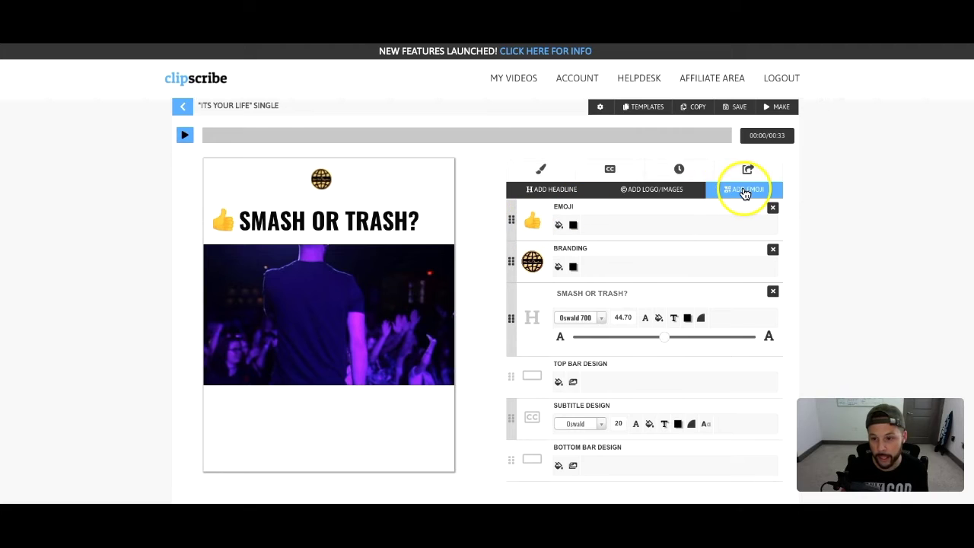
Add the yellow thumbs-down emoji and place it just after the "SMASH OR TRASH?" headline
{"action": "left_click", "coordinate": [745, 192]}
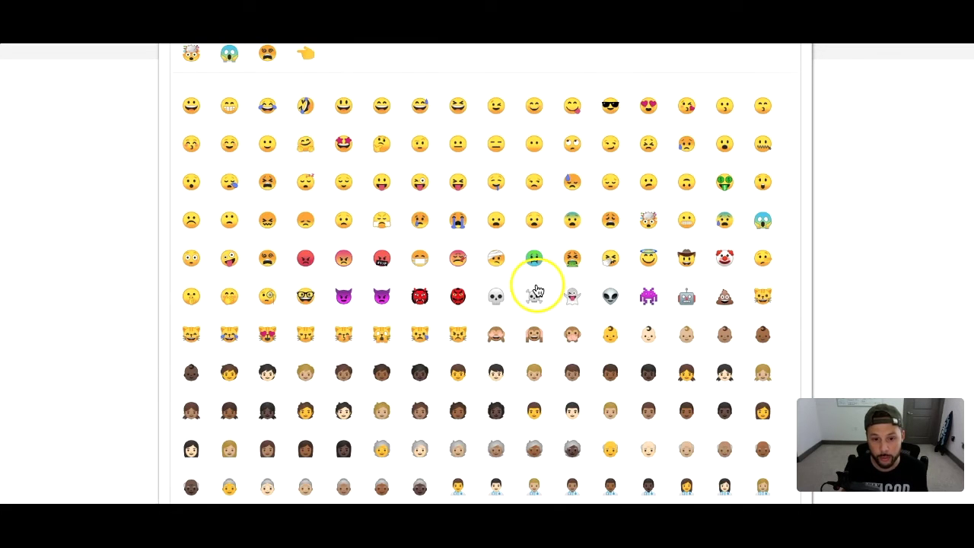
{"action": "scroll", "coordinate": [548, 283], "scroll_direction": "down", "scroll_amount": 10}
{"action": "scroll", "coordinate": [551, 281], "scroll_direction": "down", "scroll_amount": 10}
{"action": "scroll", "coordinate": [551, 282], "scroll_direction": "down", "scroll_amount": 3}
{"action": "left_click", "coordinate": [686, 329]}
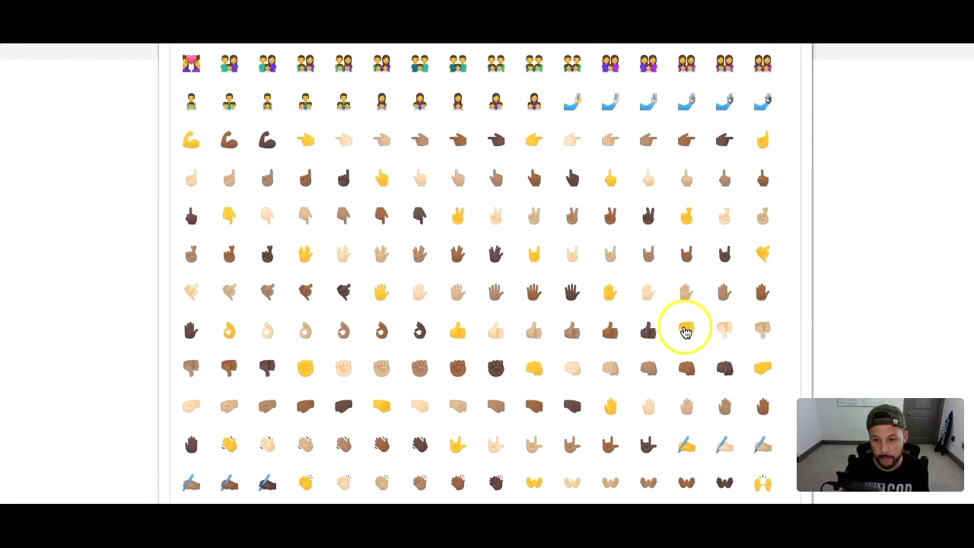
{"action": "left_click", "coordinate": [227, 178]}
{"action": "left_click_drag", "start_coordinate": [227, 178], "coordinate": [446, 219]}
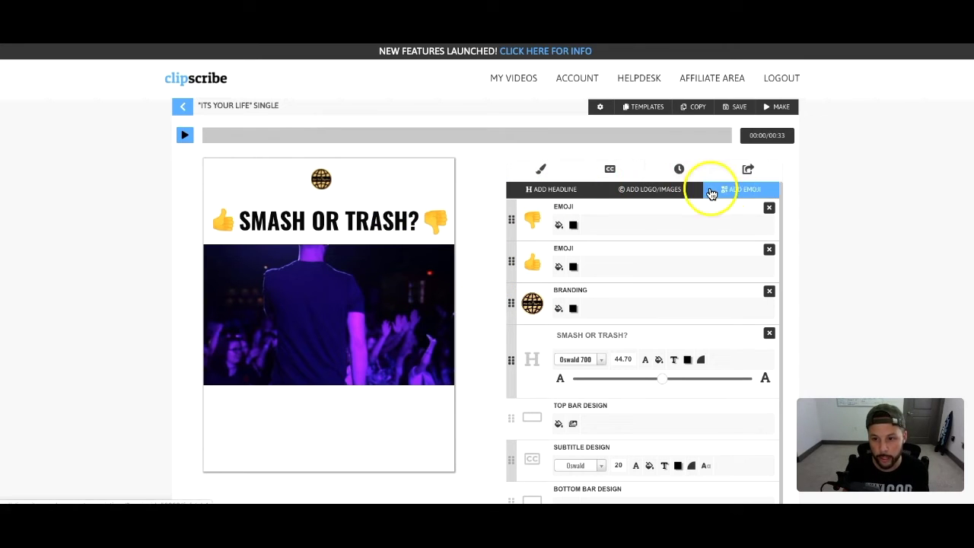
Examine the top bar's colour setting and its personal and stock background image options, leaving the bar unchanged
{"action": "scroll", "coordinate": [555, 370], "scroll_direction": "down", "scroll_amount": 1}
{"action": "left_click_drag", "start_coordinate": [554, 376], "coordinate": [597, 376]}
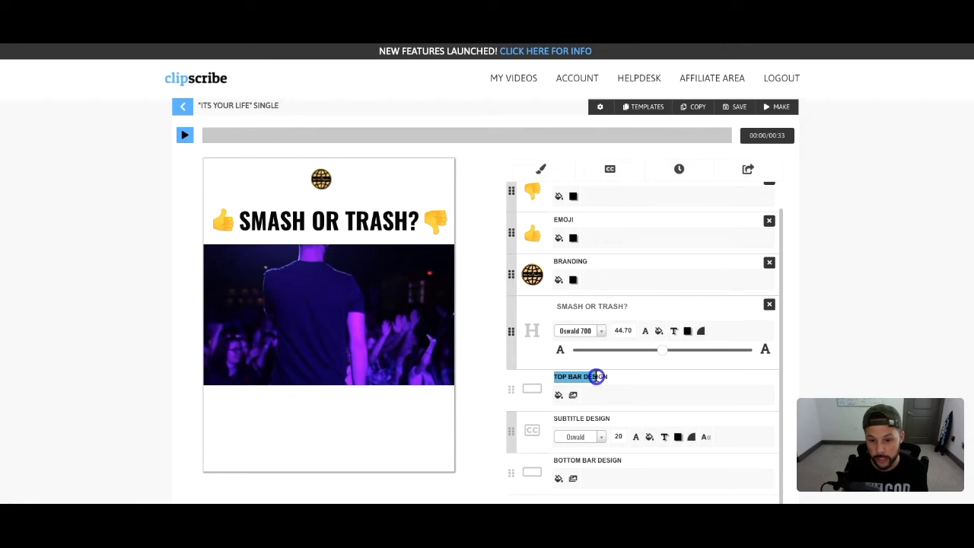
{"action": "left_click", "coordinate": [558, 394]}
{"action": "left_click", "coordinate": [698, 368]}
{"action": "left_click", "coordinate": [573, 396]}
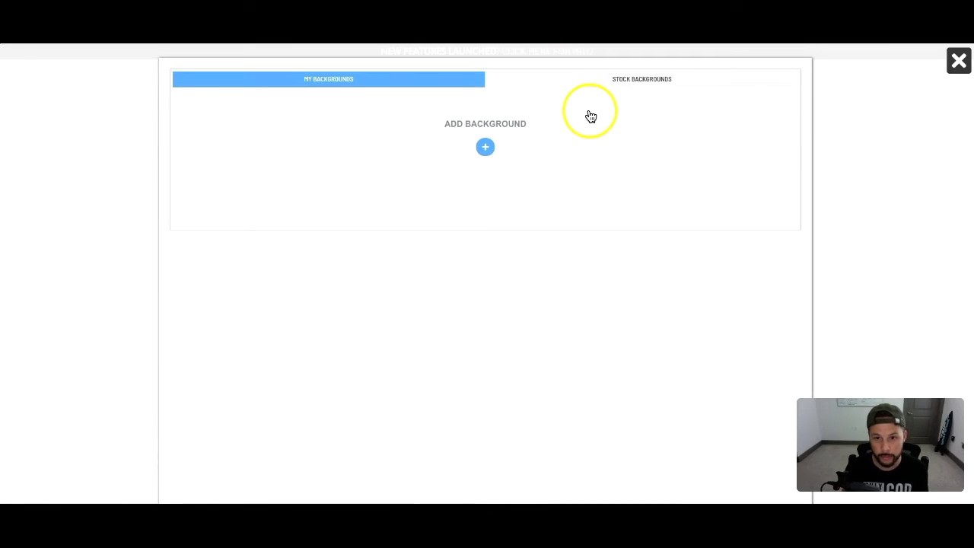
{"action": "left_click", "coordinate": [624, 79]}
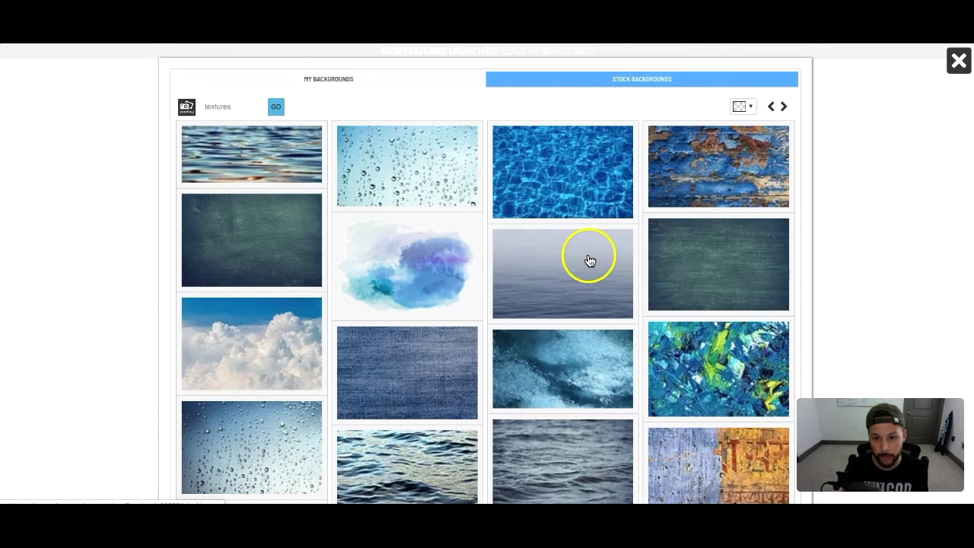
{"action": "scroll", "coordinate": [587, 261], "scroll_direction": "down", "scroll_amount": 4}
{"action": "scroll", "coordinate": [589, 261], "scroll_direction": "up", "scroll_amount": 2}
{"action": "scroll", "coordinate": [590, 261], "scroll_direction": "up", "scroll_amount": 3}
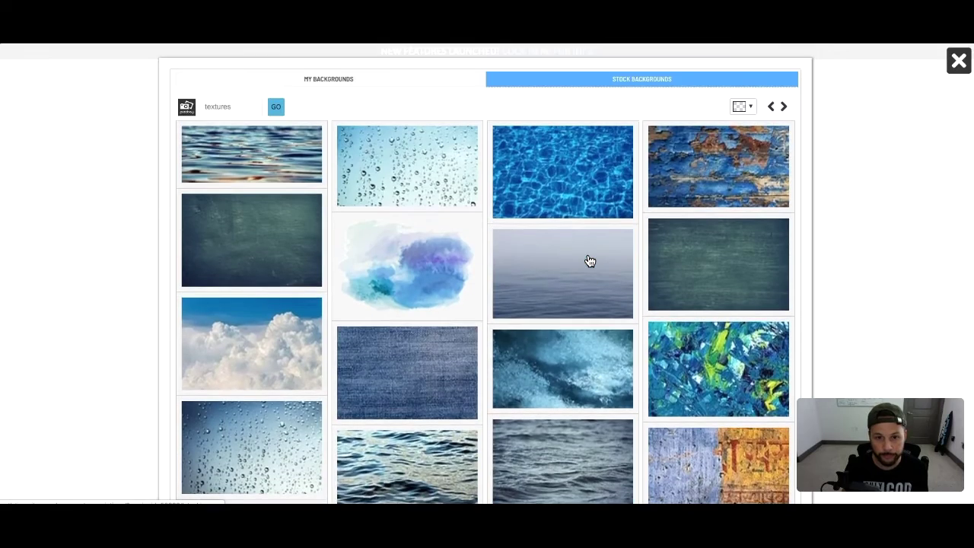
{"action": "left_click", "coordinate": [330, 80]}
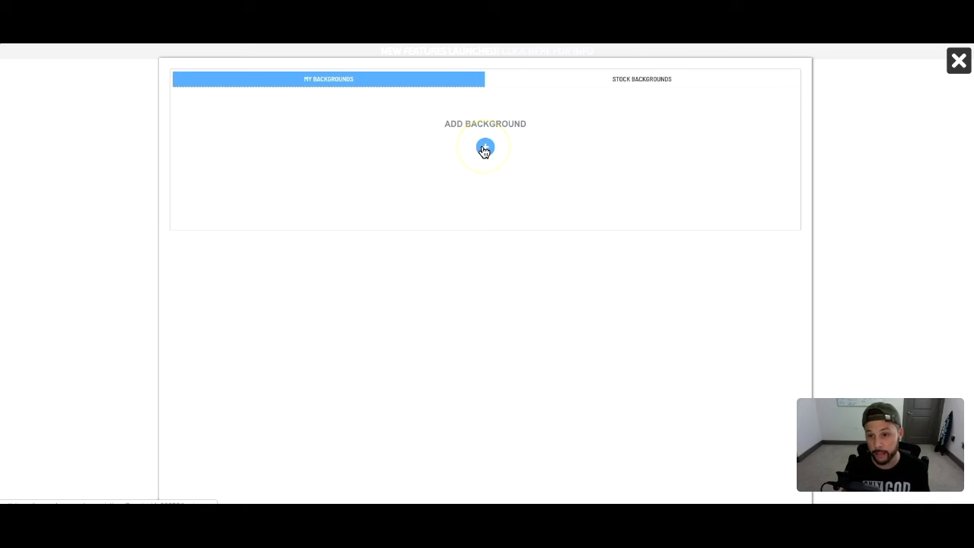
{"action": "left_click", "coordinate": [958, 60]}
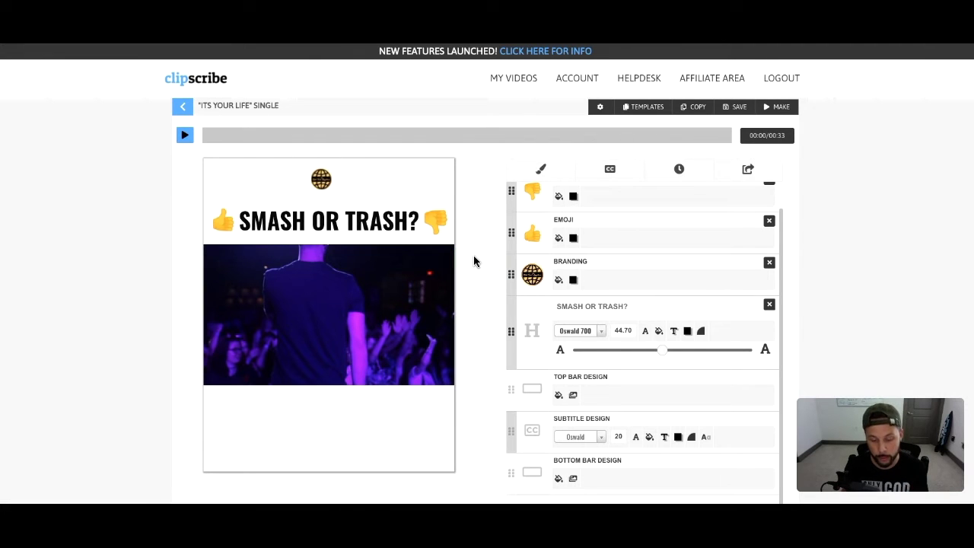
Set the subtitle text colour to near-black, rgb(2, 2, 2), so the subtitles show on the white bar
{"action": "left_click", "coordinate": [611, 172]}
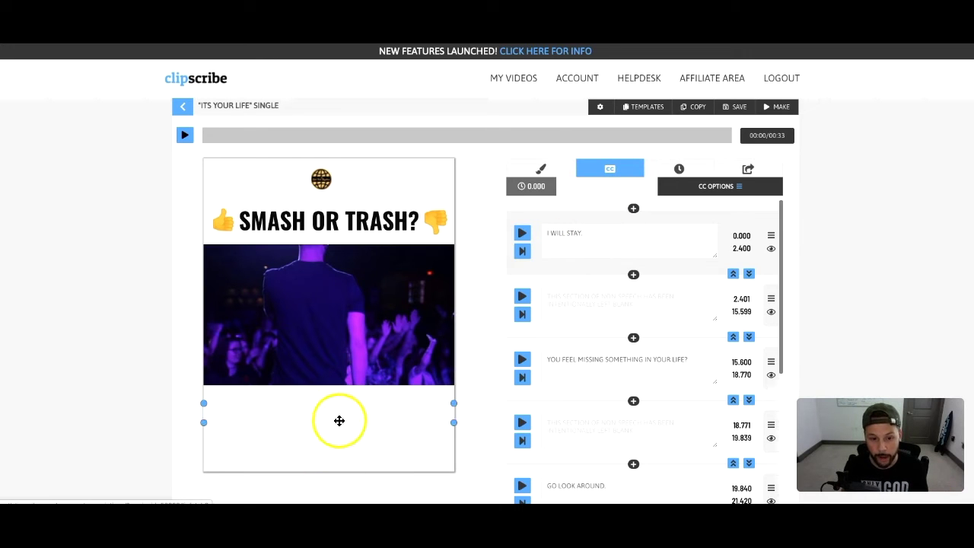
{"action": "left_click", "coordinate": [541, 169]}
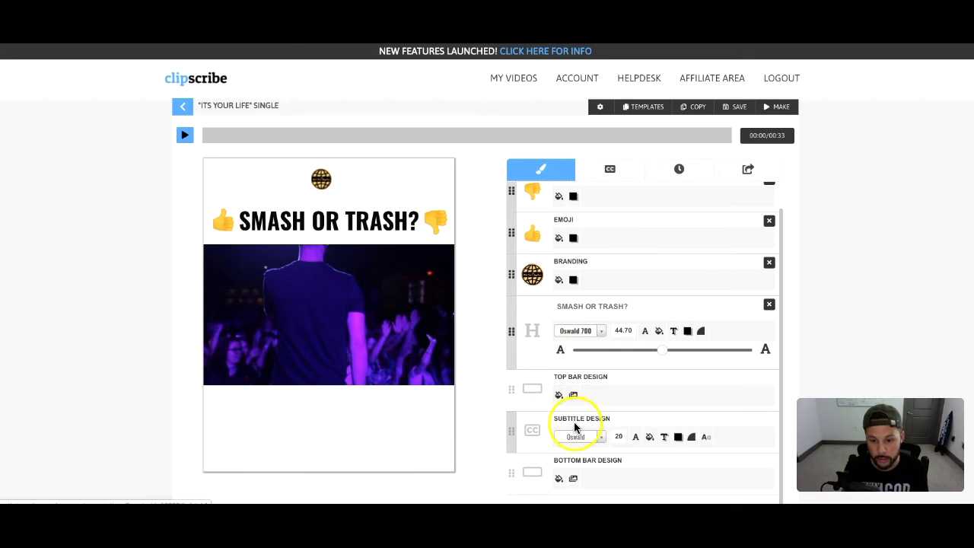
{"action": "scroll", "coordinate": [577, 422], "scroll_direction": "down", "scroll_amount": 1}
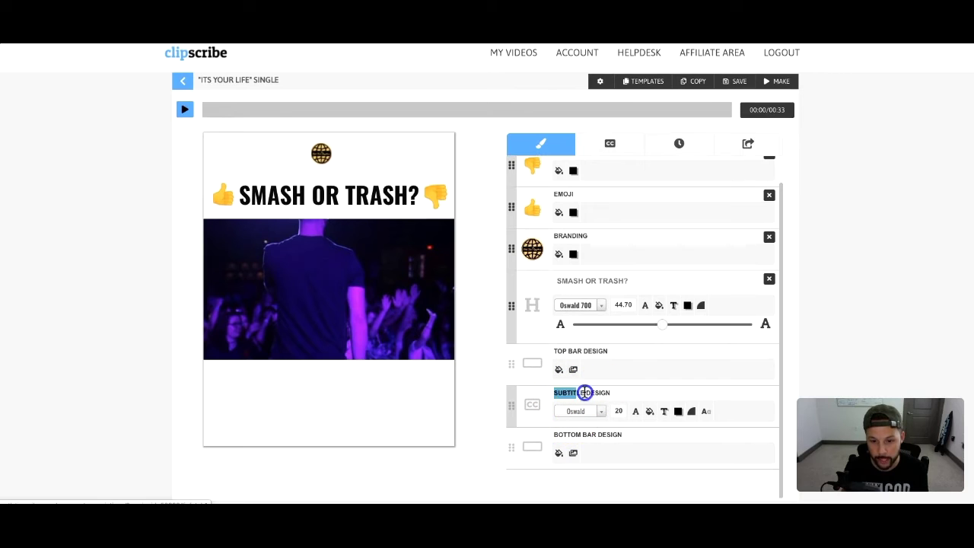
{"action": "left_click", "coordinate": [635, 411]}
{"action": "mouse_move", "coordinate": [679, 357]}
{"action": "left_mouse_down"}
{"action": "mouse_move", "coordinate": [668, 355]}
{"action": "mouse_move", "coordinate": [665, 374]}
{"action": "left_mouse_up"}
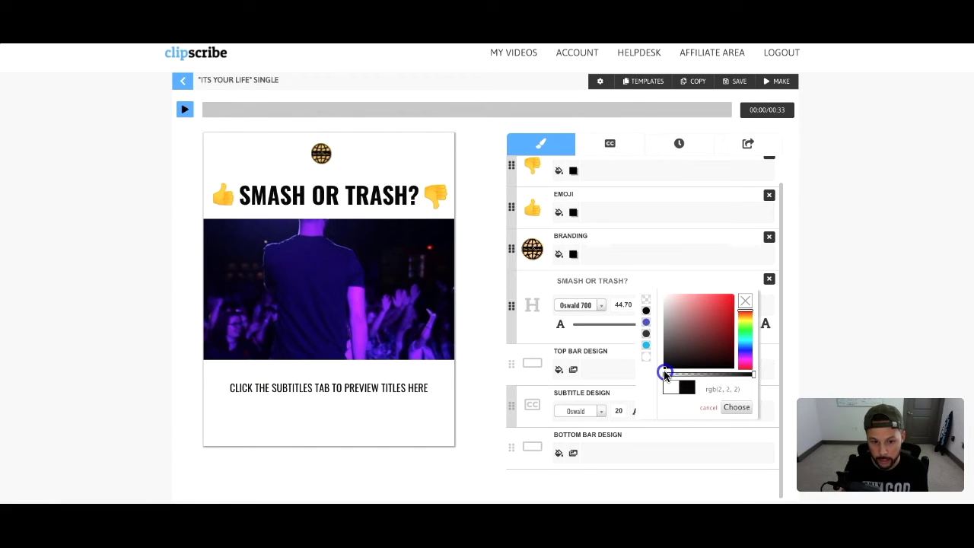
{"action": "left_click", "coordinate": [587, 393]}
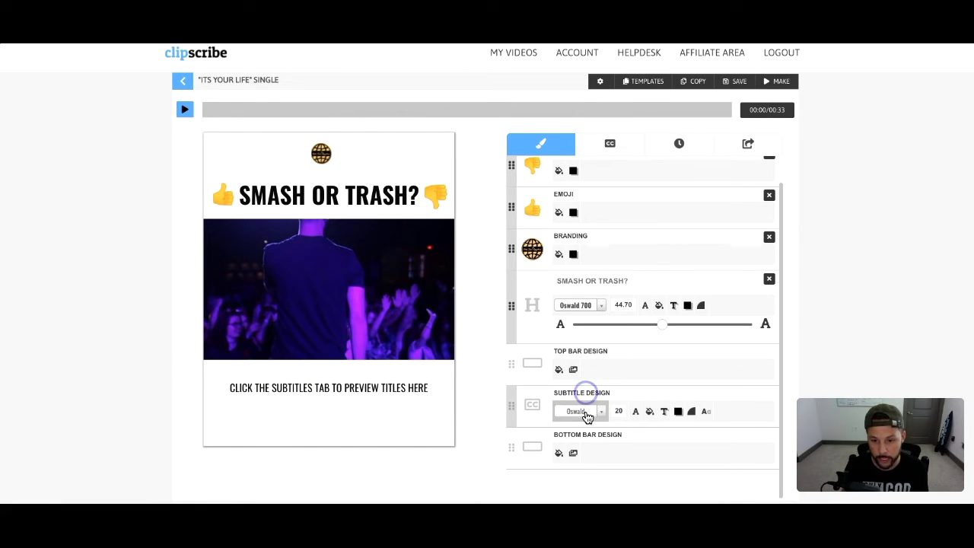
{"action": "left_click", "coordinate": [618, 412]}
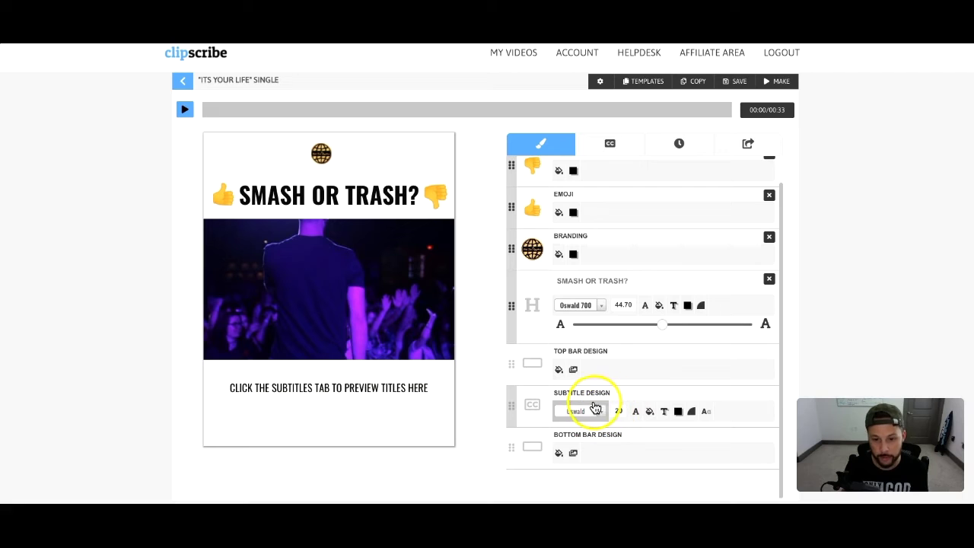
Review the transcribed subtitle lines and their timings against the subtitle preview below the video
{"action": "left_click", "coordinate": [607, 144]}
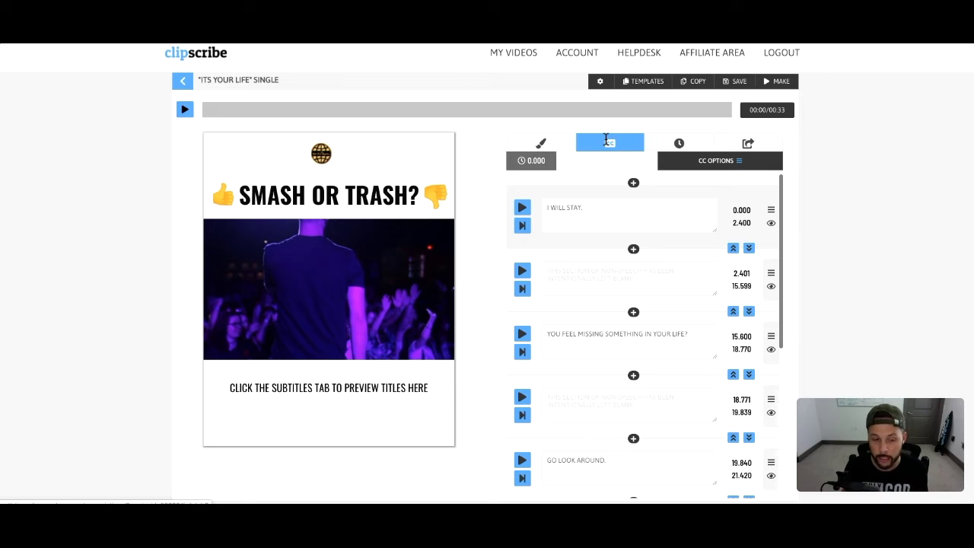
{"action": "left_click", "coordinate": [362, 390]}
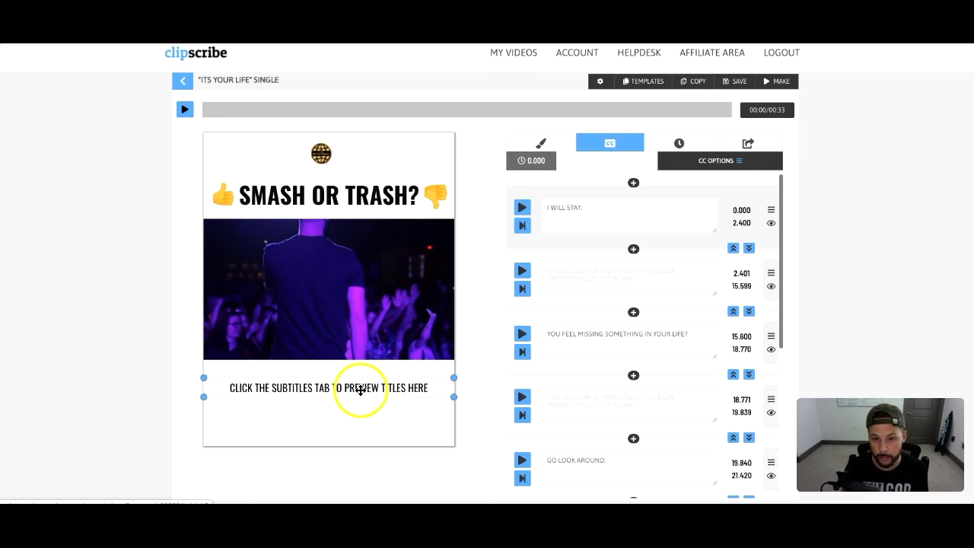
{"action": "scroll", "coordinate": [555, 305], "scroll_direction": "down", "scroll_amount": 4}
{"action": "scroll", "coordinate": [556, 309], "scroll_direction": "up", "scroll_amount": 4}
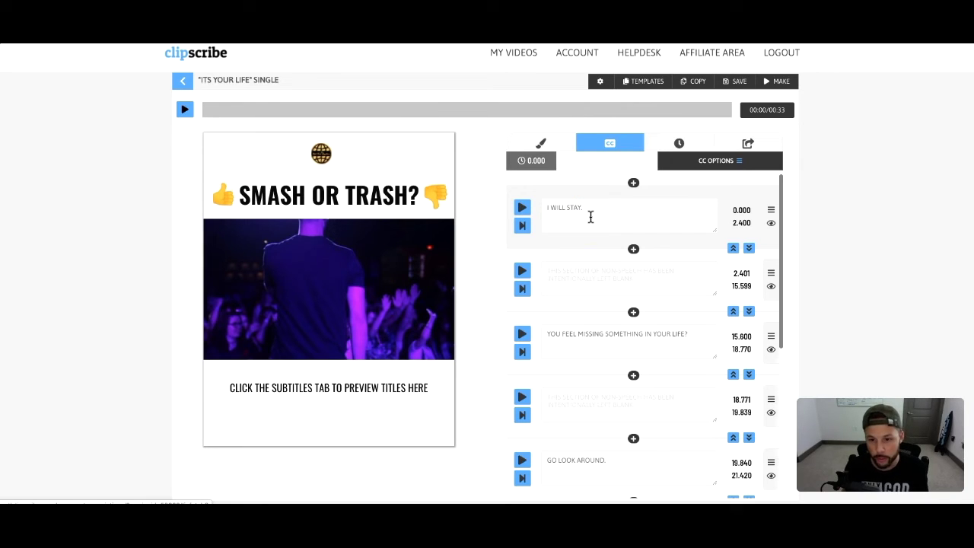
Set the subtitle text colour to white and move the subtitle box slightly lower in the bottom bar
{"action": "left_click", "coordinate": [555, 148]}
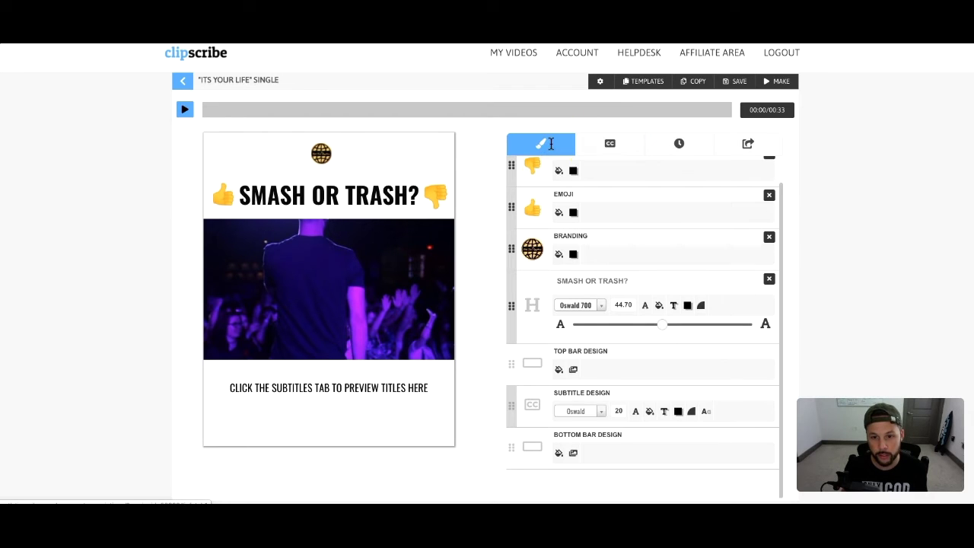
{"action": "left_click", "coordinate": [636, 411]}
{"action": "left_click_drag", "start_coordinate": [677, 344], "coordinate": [657, 280]}
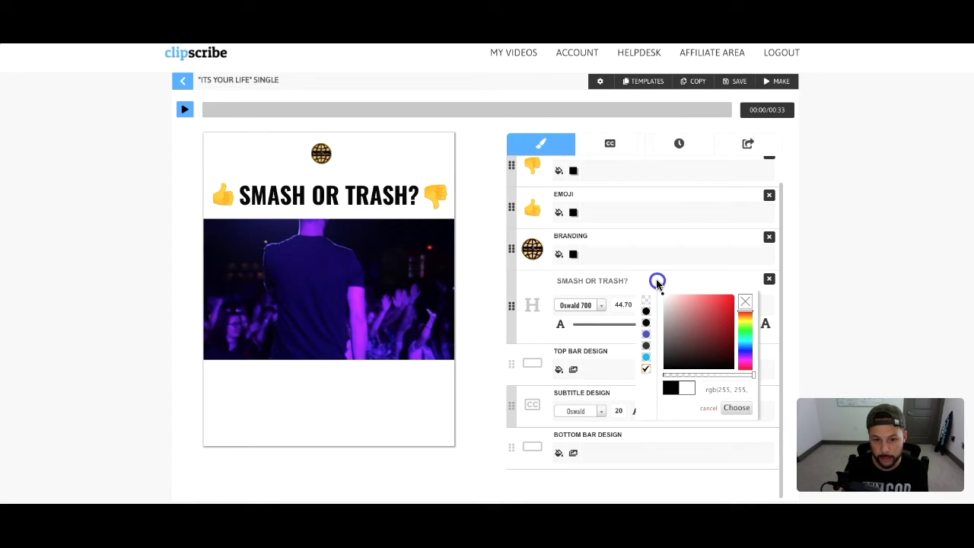
{"action": "left_click", "coordinate": [489, 374]}
{"action": "left_click_drag", "start_coordinate": [354, 393], "coordinate": [356, 413]}
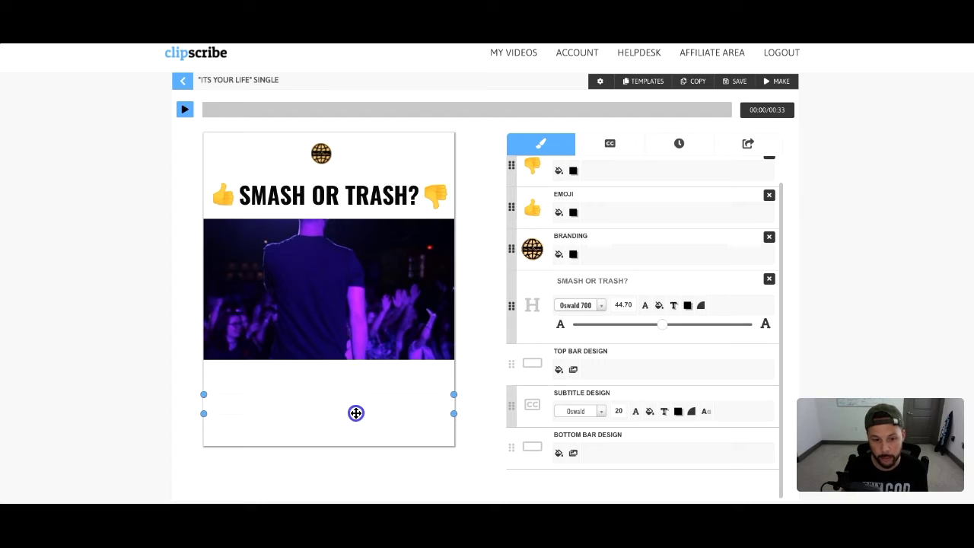
{"action": "left_click", "coordinate": [474, 392]}
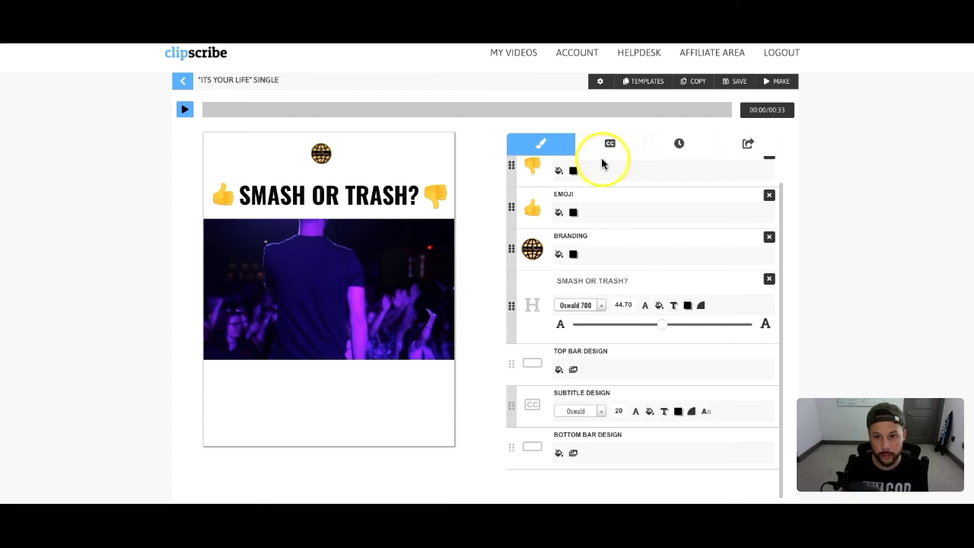
Add a second headline reading "COMMENT BELOW!" and place it just beneath the video
{"action": "scroll", "coordinate": [571, 283], "scroll_direction": "up", "scroll_amount": 1}
{"action": "left_click", "coordinate": [554, 163]}
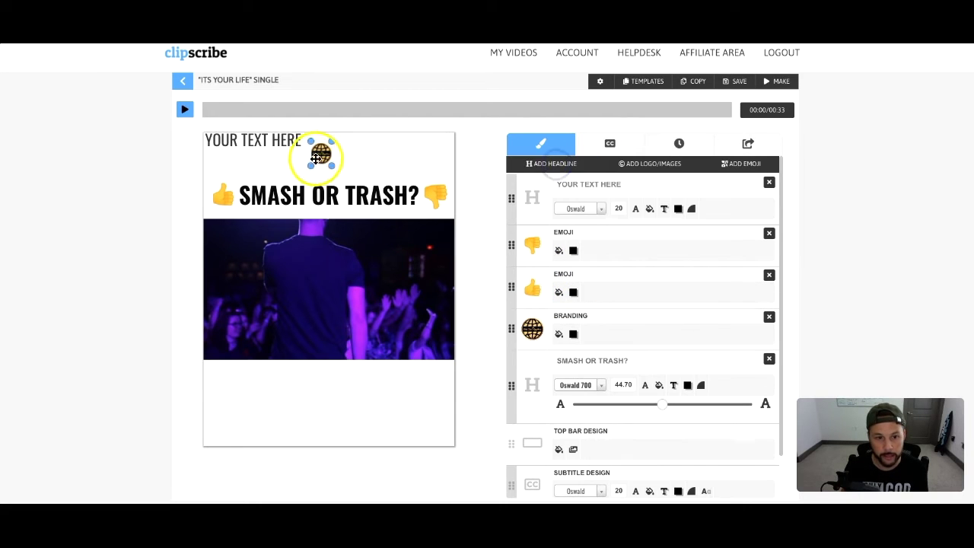
{"action": "left_click_drag", "start_coordinate": [287, 140], "coordinate": [363, 377]}
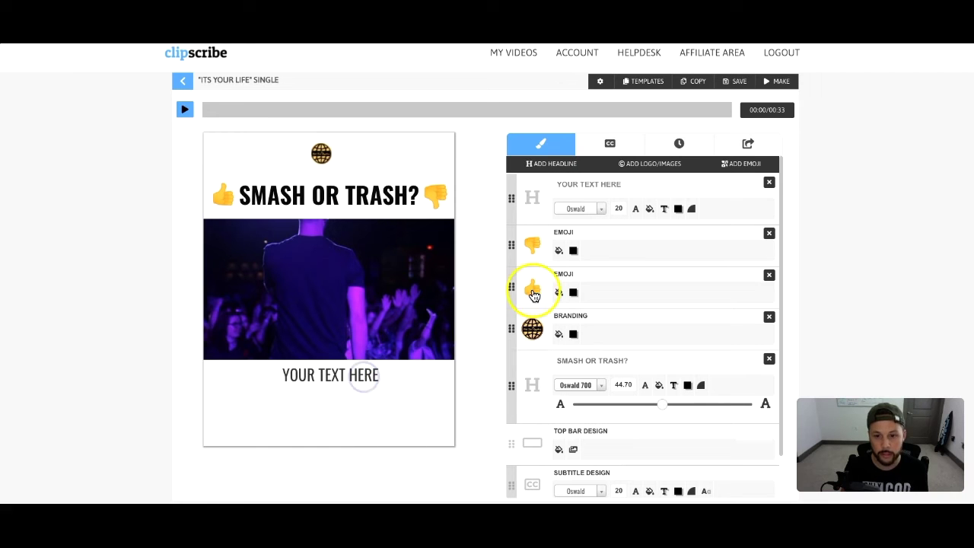
{"action": "left_click", "coordinate": [586, 184]}
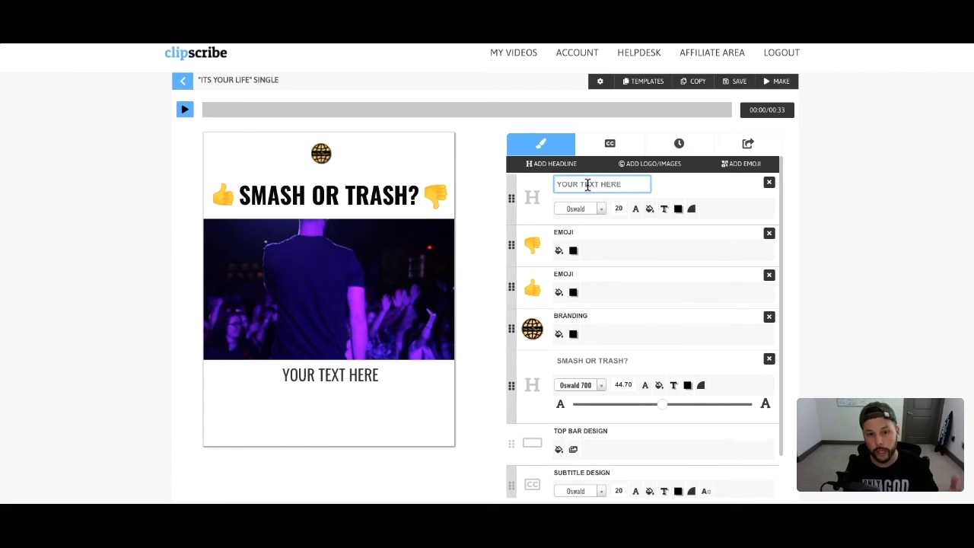
{"action": "type", "text": "COM"}
{"action": "left_click", "coordinate": [566, 208]}
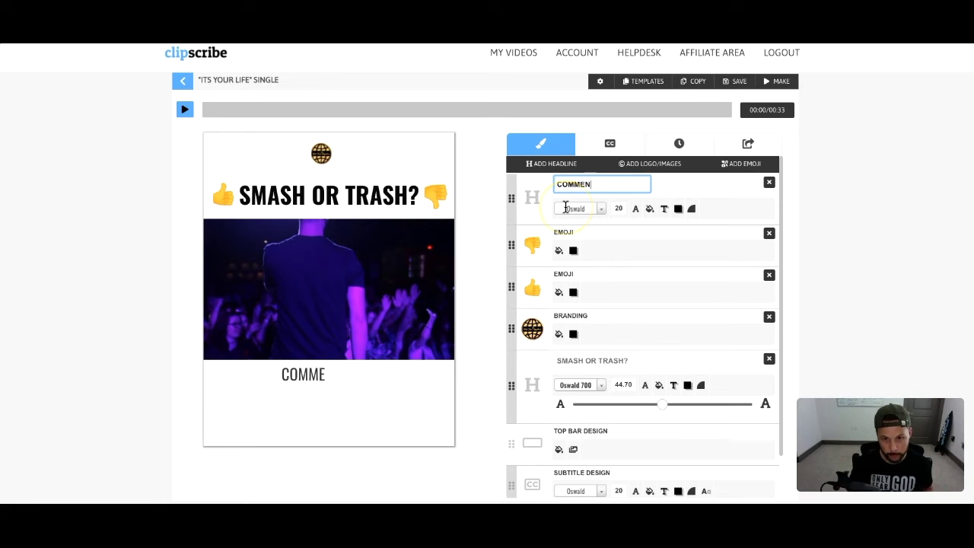
{"action": "type", "text": "MENT BELOW!"}
{"action": "left_click", "coordinate": [474, 294]}
Nudge the "COMMENT BELOW!" headline so it sits centred directly under the video
{"action": "left_click", "coordinate": [343, 373]}
{"action": "left_click", "coordinate": [479, 327]}
{"action": "left_click", "coordinate": [348, 398]}
{"action": "left_click_drag", "start_coordinate": [348, 373], "coordinate": [348, 374]}
{"action": "left_click", "coordinate": [472, 343]}
{"action": "left_click", "coordinate": [358, 377]}
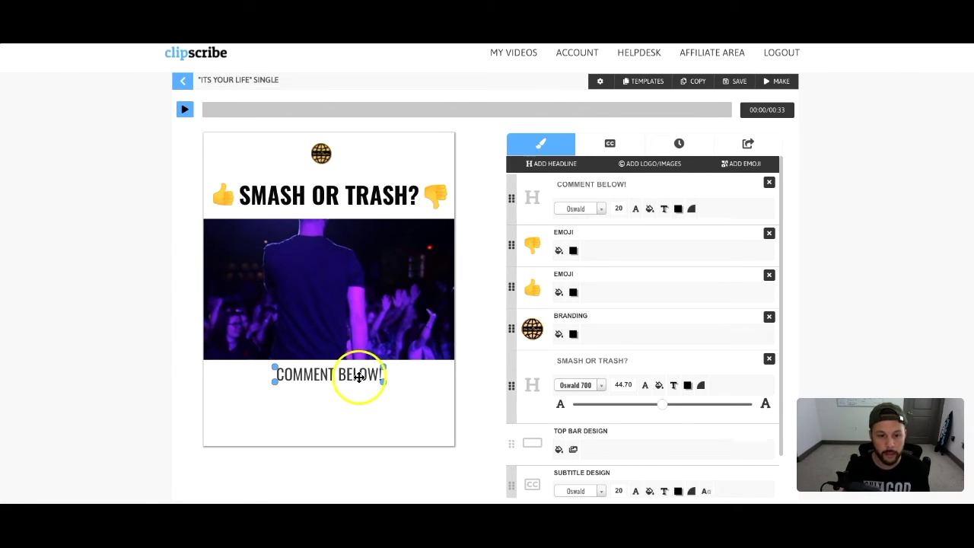
{"action": "left_click", "coordinate": [348, 183]}
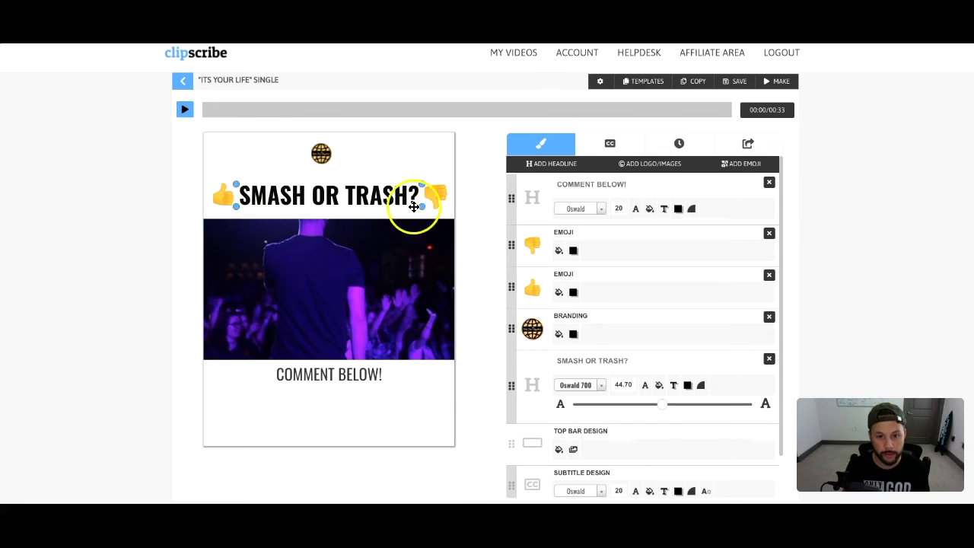
{"action": "left_click", "coordinate": [460, 373]}
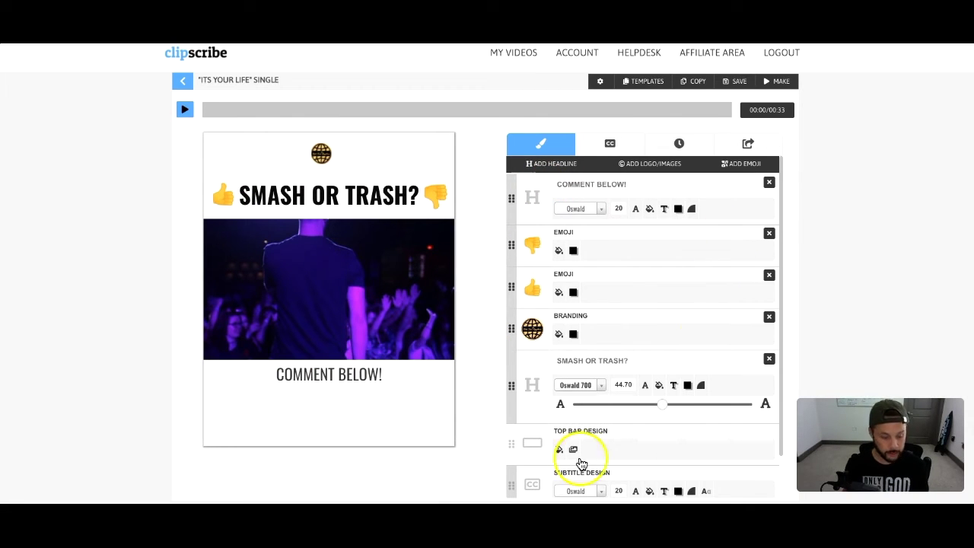
Add the red countdown bar and place it along the bottom edge of the video
{"action": "left_click", "coordinate": [609, 143]}
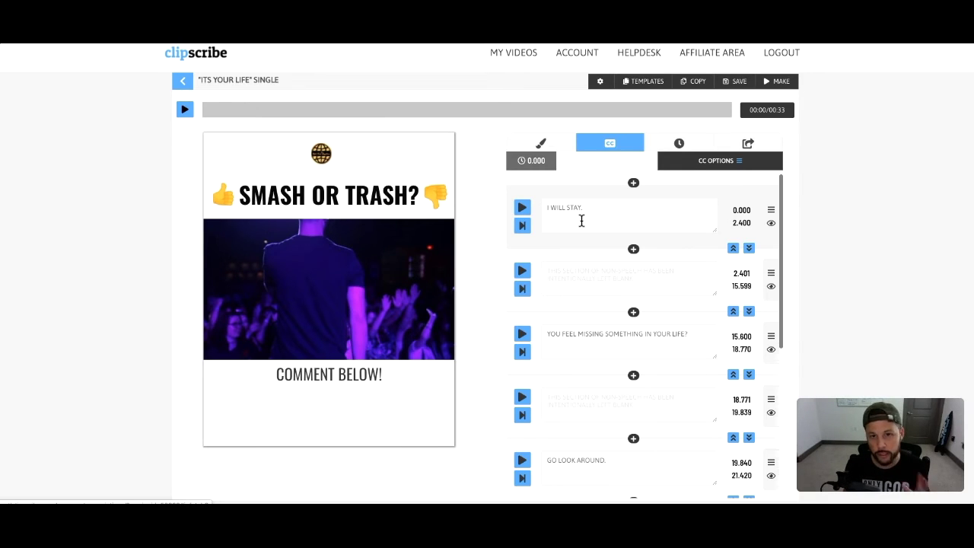
{"action": "left_click", "coordinate": [682, 141]}
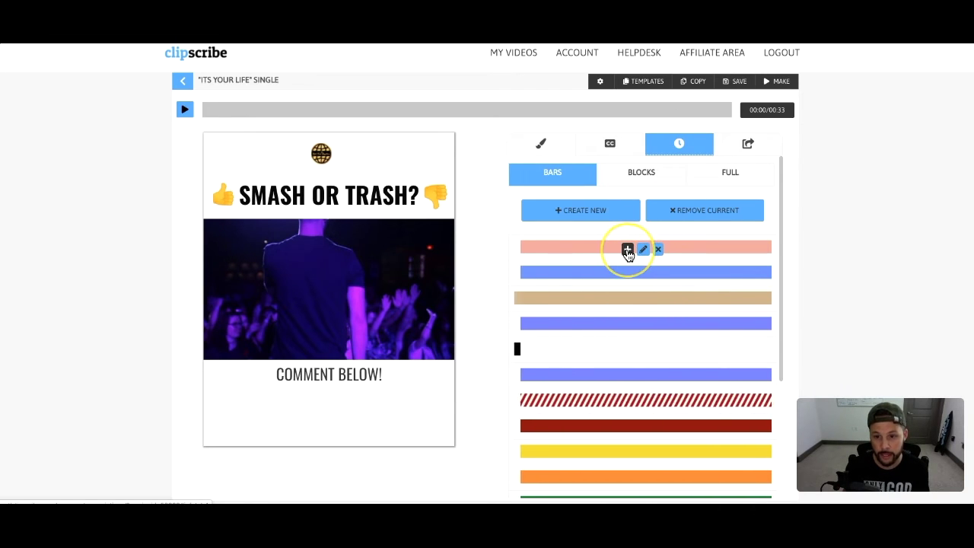
{"action": "left_click", "coordinate": [628, 251]}
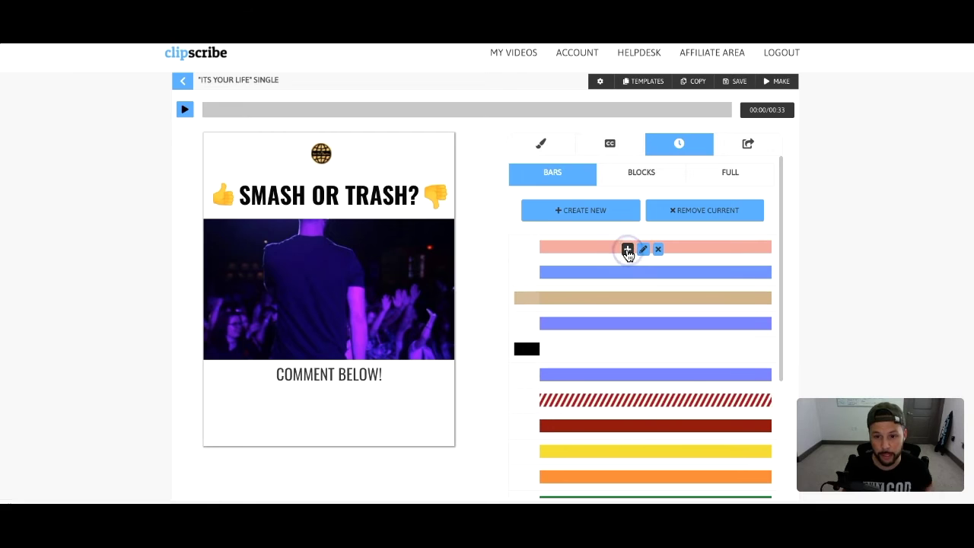
{"action": "left_click", "coordinate": [398, 174]}
{"action": "left_click_drag", "start_coordinate": [398, 137], "coordinate": [412, 357]}
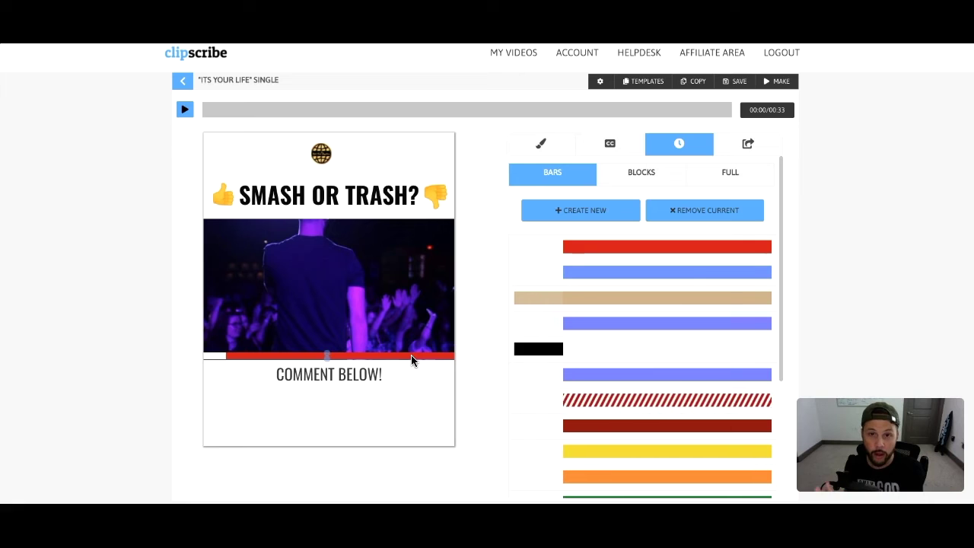
{"action": "scroll", "coordinate": [670, 311], "scroll_direction": "down", "scroll_amount": 3}
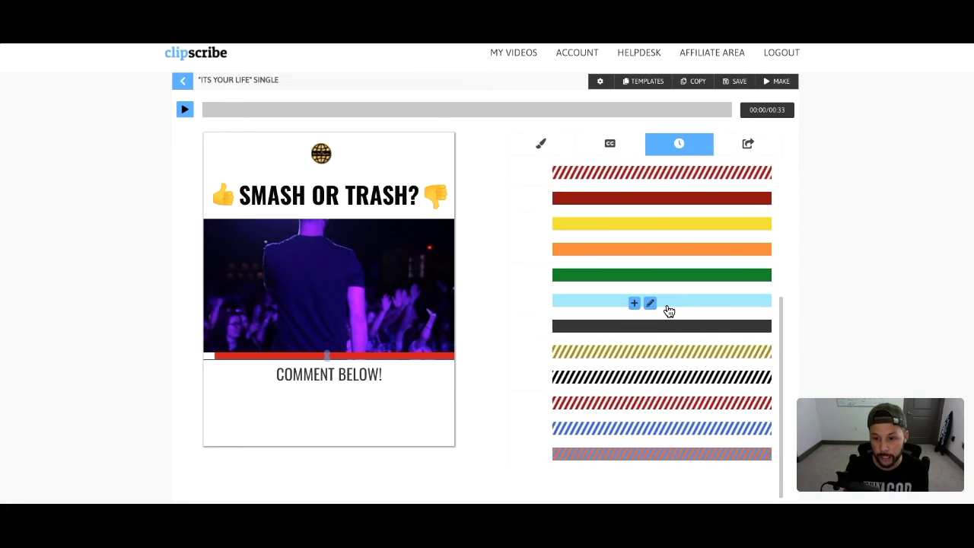
{"action": "scroll", "coordinate": [669, 311], "scroll_direction": "up", "scroll_amount": 3}
{"action": "left_click", "coordinate": [643, 276]}
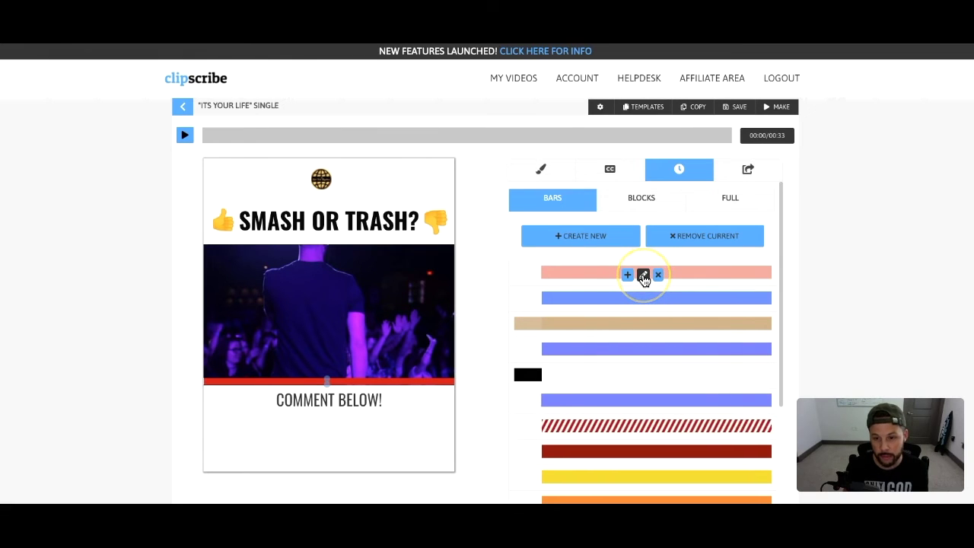
{"action": "left_click", "coordinate": [643, 277]}
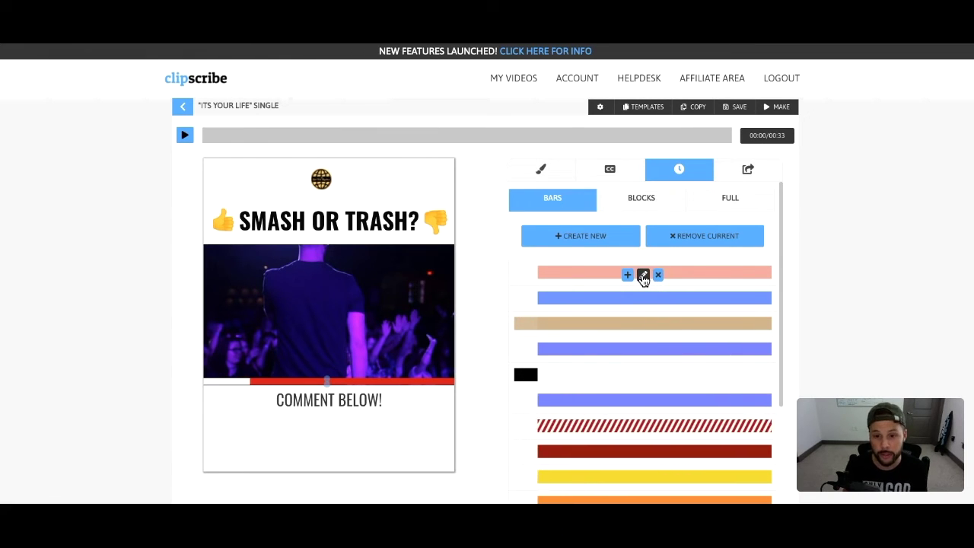
{"action": "left_click", "coordinate": [643, 277]}
{"action": "left_click", "coordinate": [555, 202]}
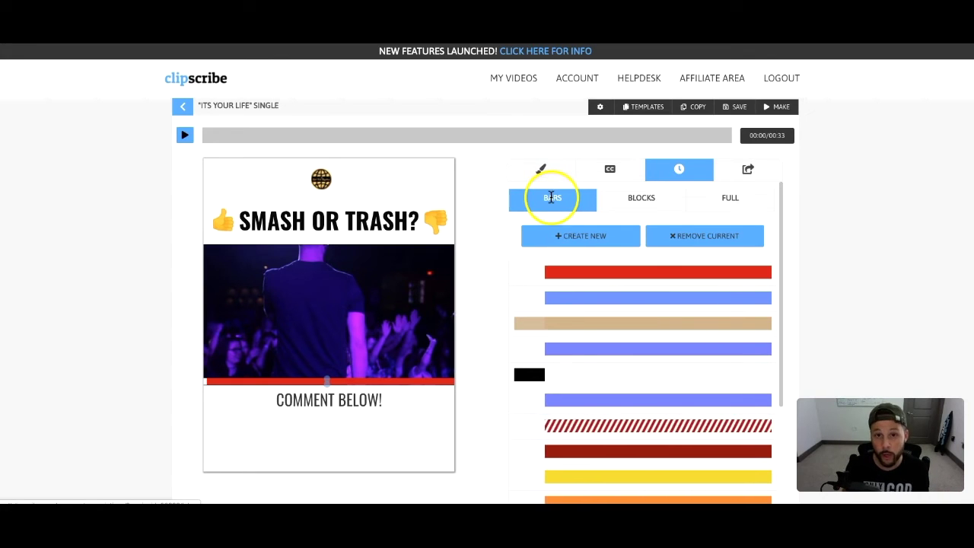
Replace the bar with the blue countdown block and place it in the upper-left corner of the video
{"action": "left_click", "coordinate": [643, 201]}
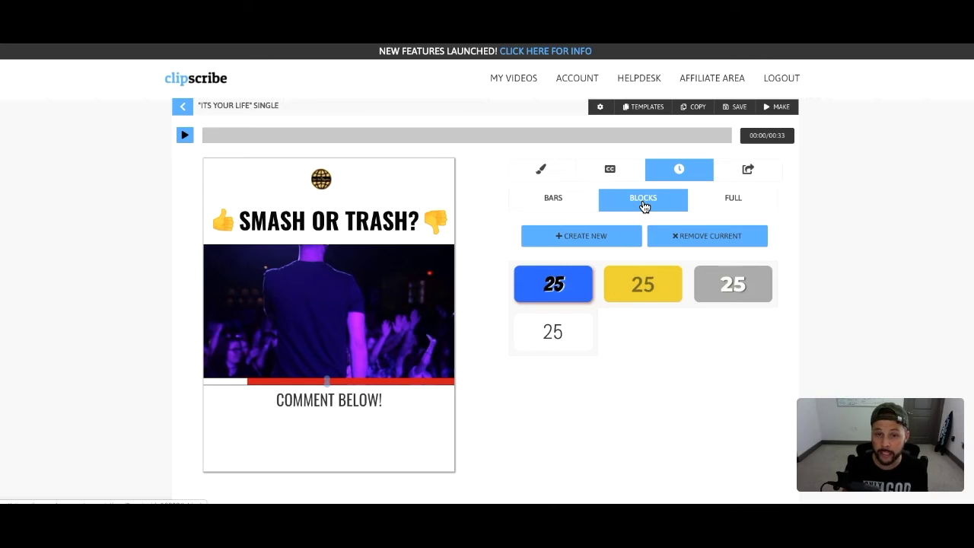
{"action": "left_click", "coordinate": [641, 205]}
{"action": "left_click", "coordinate": [571, 294]}
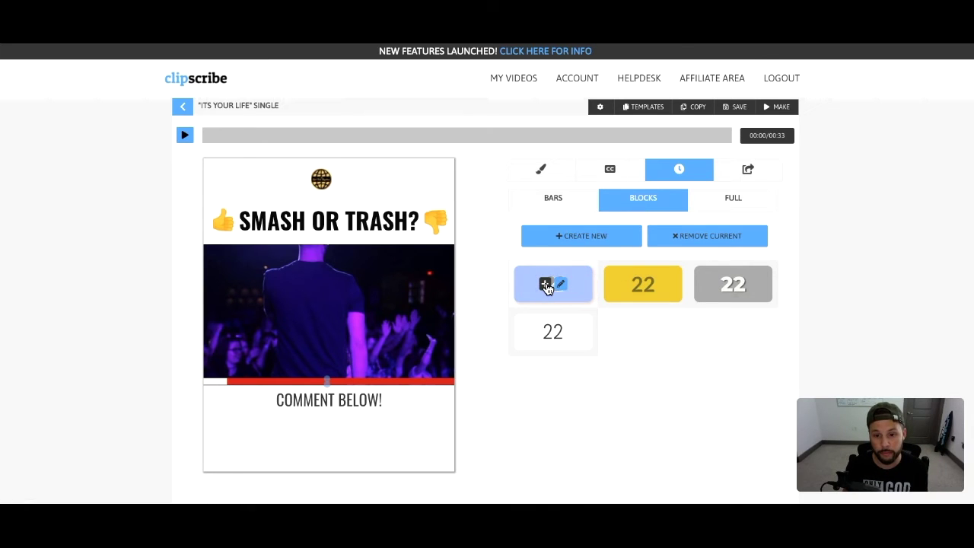
{"action": "left_click", "coordinate": [545, 284]}
{"action": "left_click", "coordinate": [229, 174]}
{"action": "left_click_drag", "start_coordinate": [231, 175], "coordinate": [236, 270]}
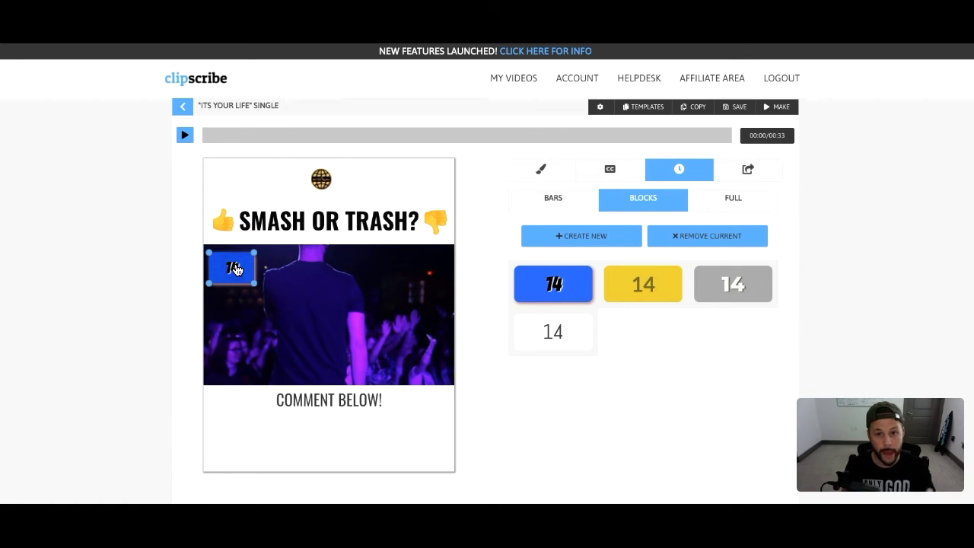
{"action": "left_click", "coordinate": [236, 269]}
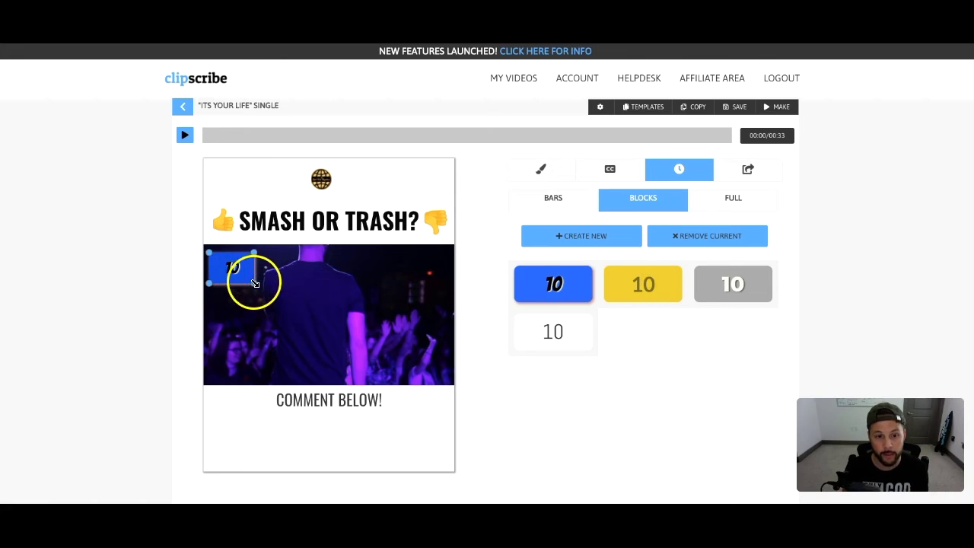
{"action": "mouse_move", "coordinate": [261, 272]}
{"action": "left_mouse_down"}
{"action": "mouse_move", "coordinate": [461, 265]}
{"action": "mouse_move", "coordinate": [251, 263]}
{"action": "left_mouse_up"}
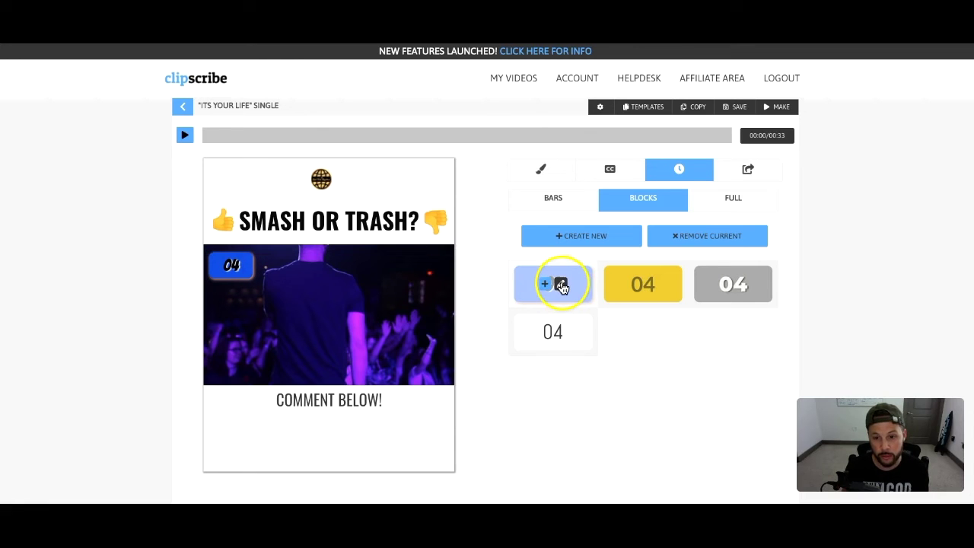
Replace the countdown block with the yellow full-frame progress border around the whole design
{"action": "left_click", "coordinate": [734, 200]}
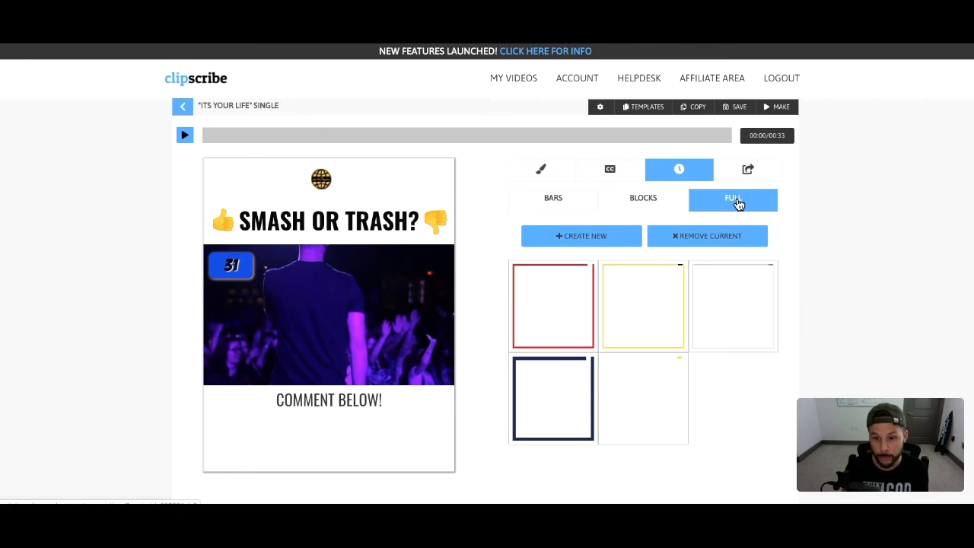
{"action": "mouse_move", "coordinate": [652, 297]}
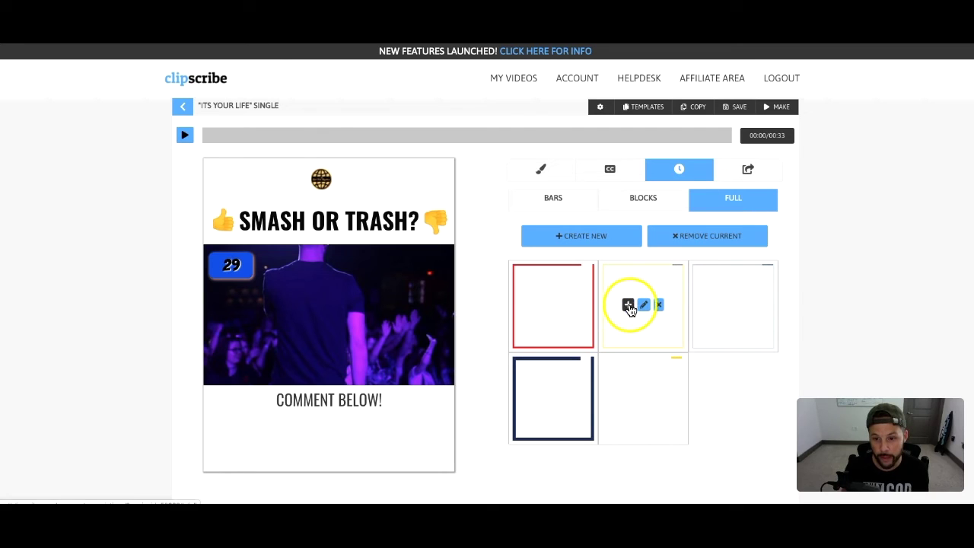
{"action": "left_click", "coordinate": [629, 305]}
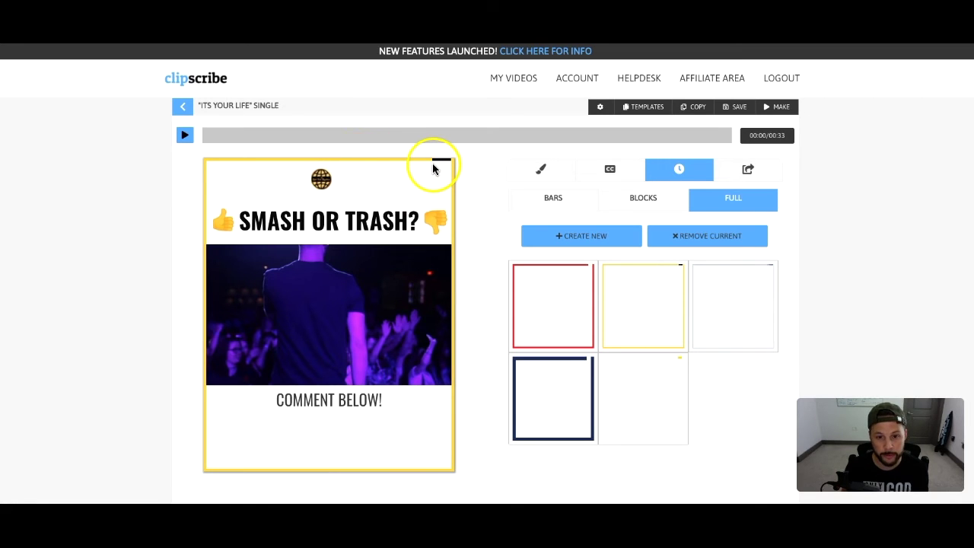
{"action": "left_click", "coordinate": [448, 216]}
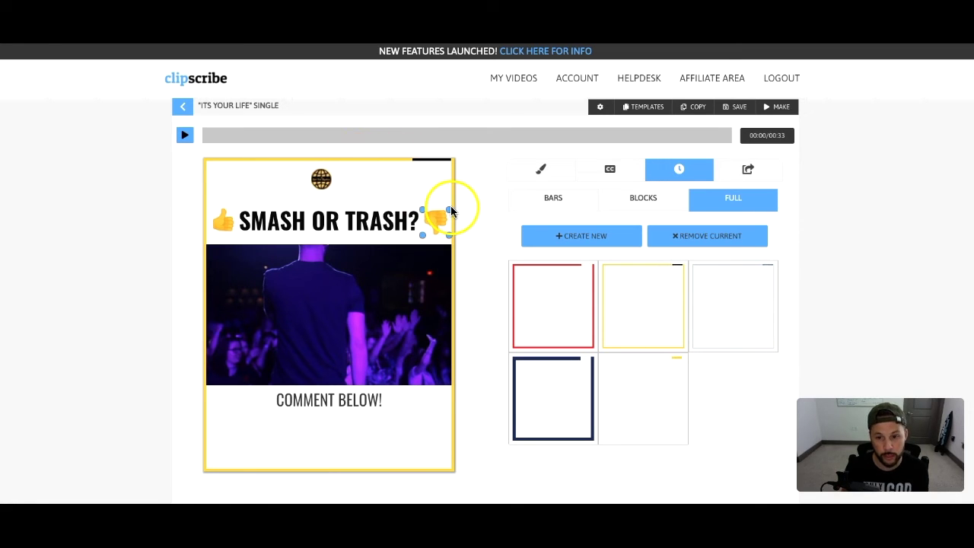
{"action": "mouse_move", "coordinate": [657, 343]}
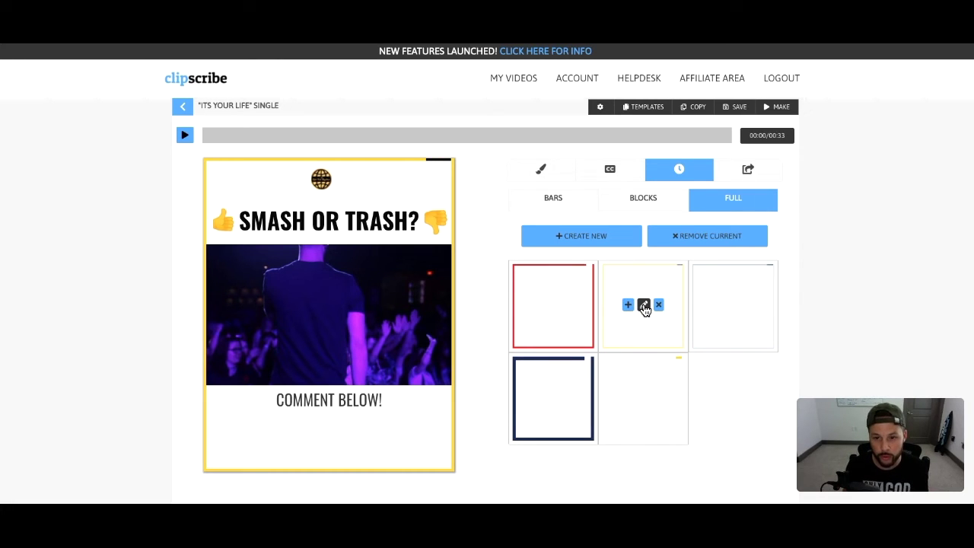
{"action": "left_click", "coordinate": [678, 172]}
{"action": "left_click", "coordinate": [679, 170]}
{"action": "left_click", "coordinate": [830, 194]}
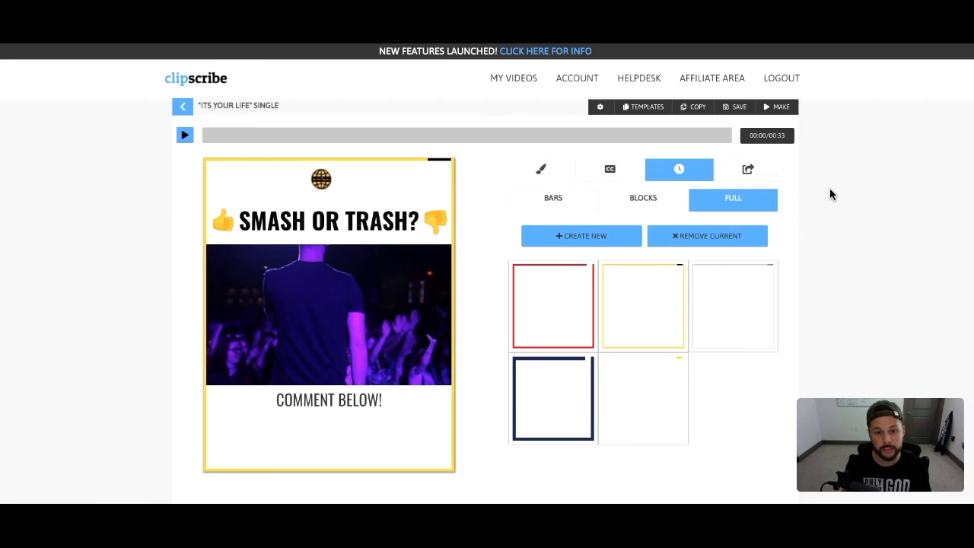
{"action": "left_click", "coordinate": [747, 170]}
{"action": "left_click", "coordinate": [781, 104]}
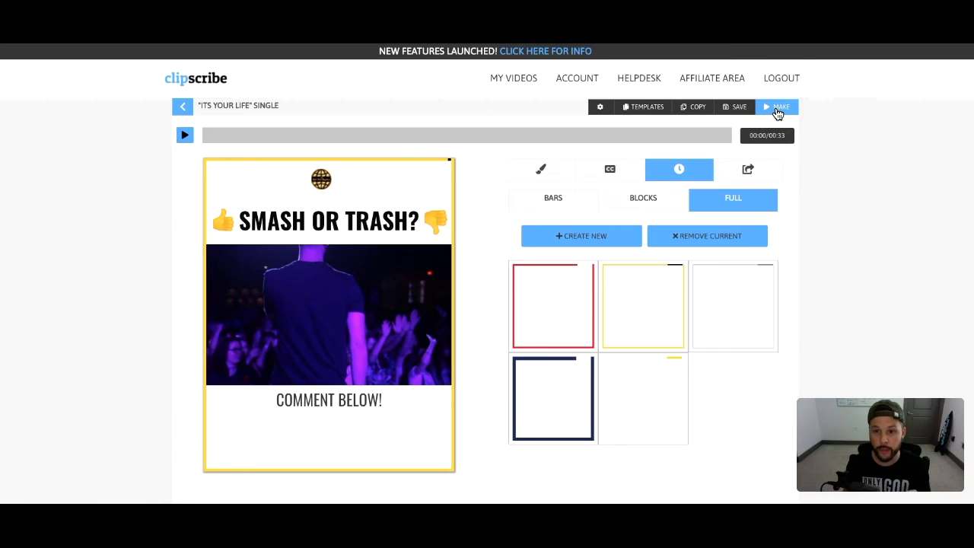
{"action": "left_click", "coordinate": [766, 129]}
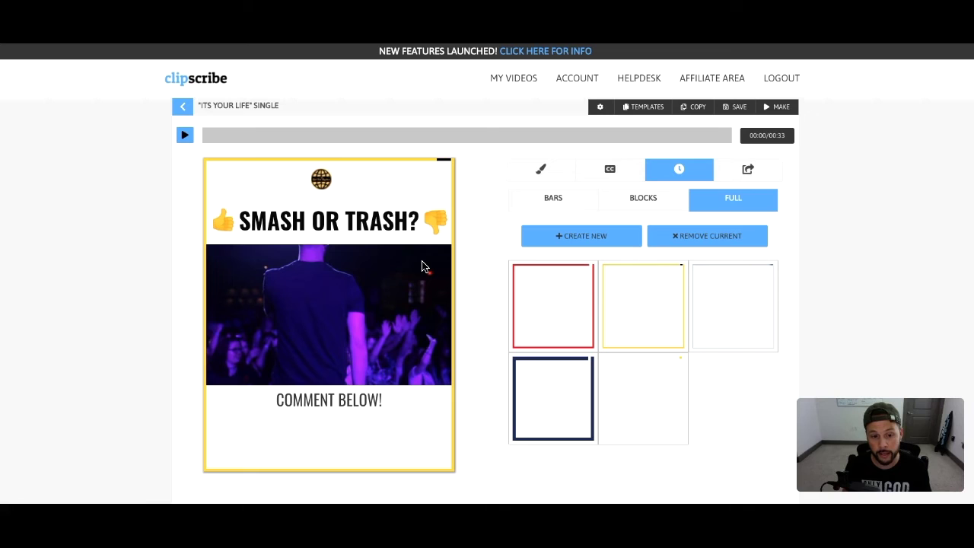
{"action": "left_click", "coordinate": [643, 110]}
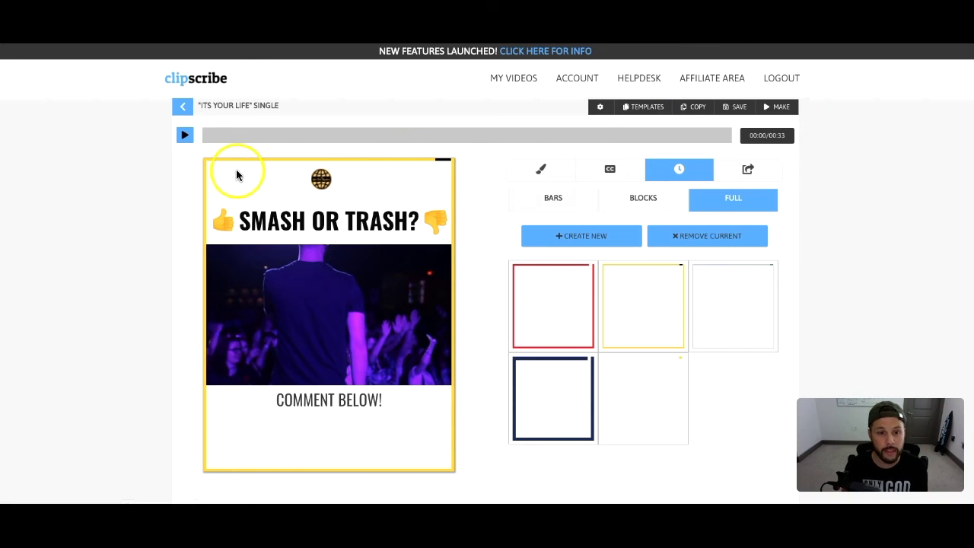
Open the export options and send the video to Dropbox
{"action": "left_click", "coordinate": [786, 113]}
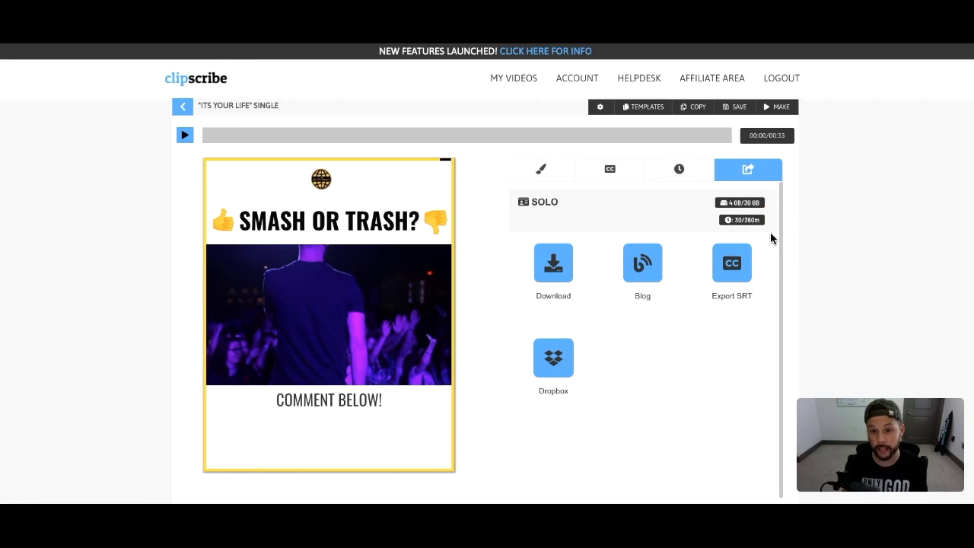
{"action": "left_click", "coordinate": [866, 280]}
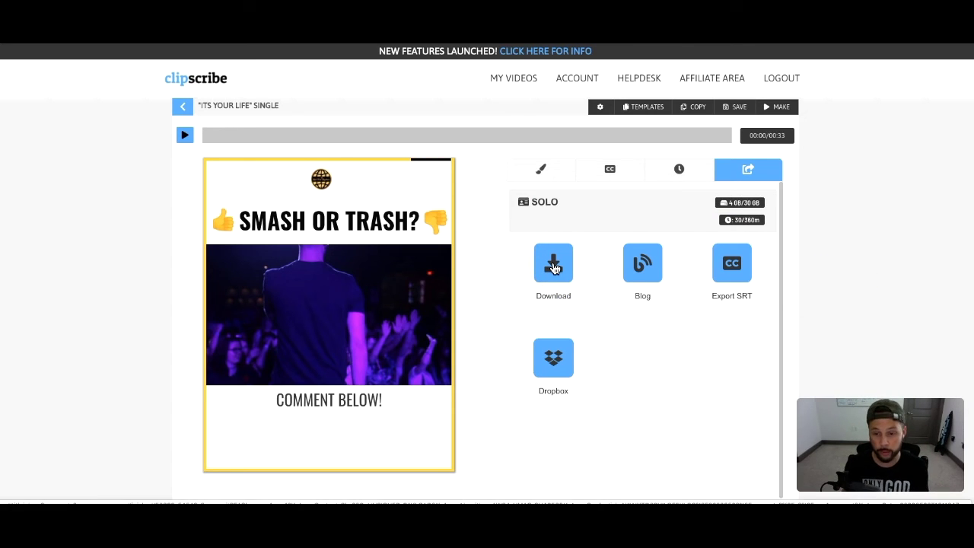
{"action": "left_click", "coordinate": [557, 367]}
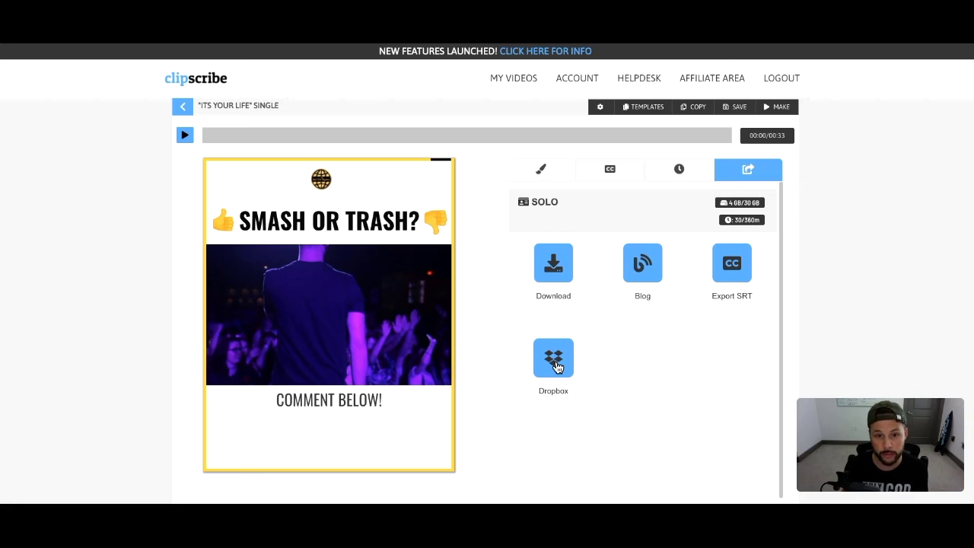
{"action": "left_click", "coordinate": [556, 367]}
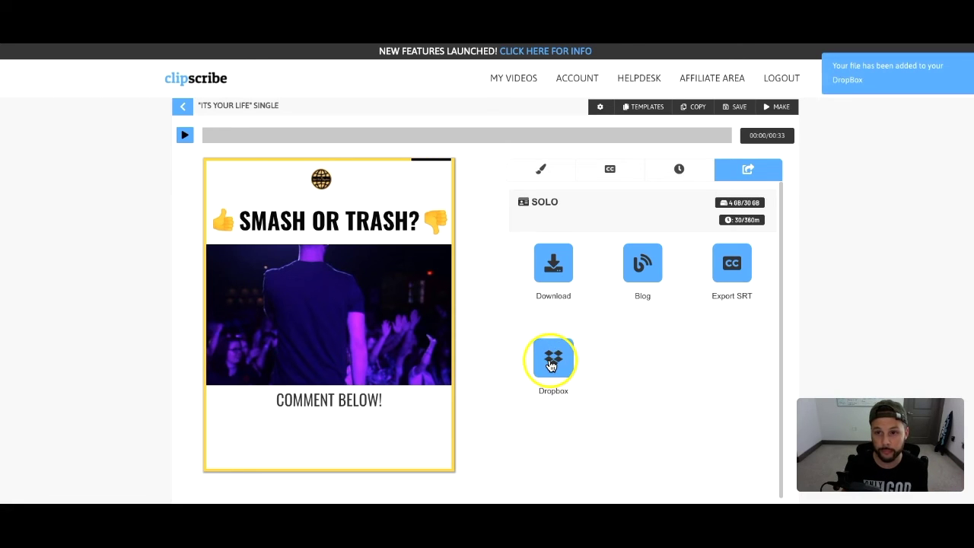
{"action": "left_click", "coordinate": [851, 72]}
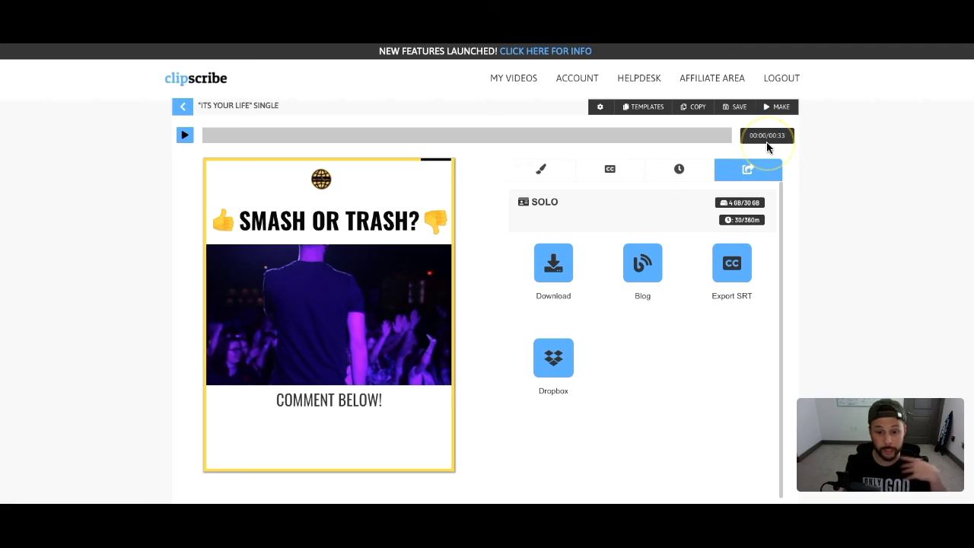
{"action": "left_click", "coordinate": [707, 291]}
{"action": "left_click", "coordinate": [731, 271]}
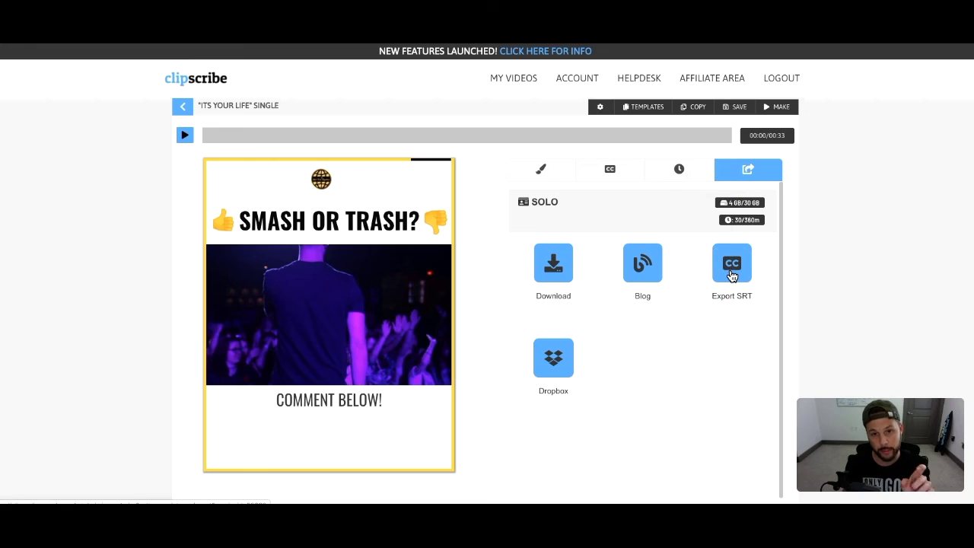
{"action": "left_click", "coordinate": [732, 274]}
Open the transcript as editable blog text and select the whole paragraph to check it
{"action": "left_click", "coordinate": [647, 273]}
{"action": "left_click", "coordinate": [644, 265]}
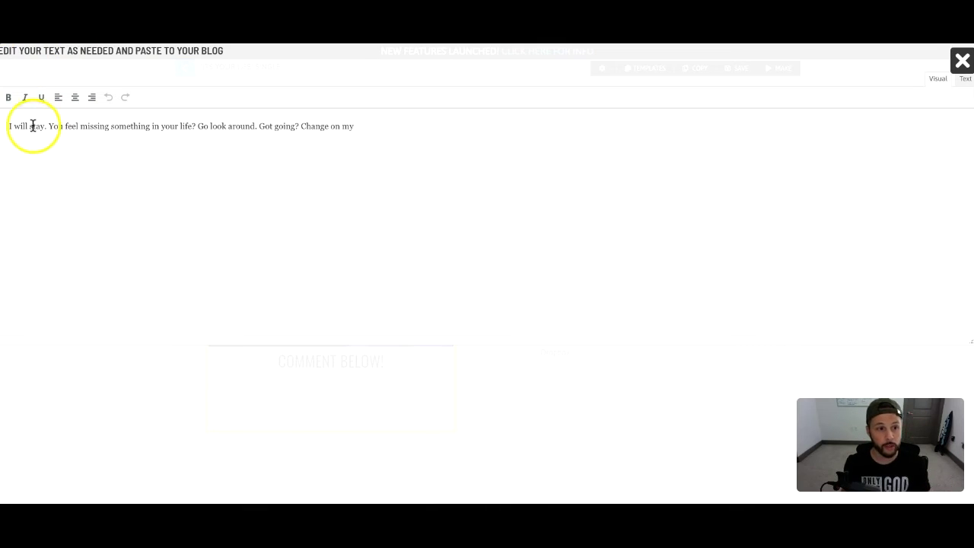
{"action": "left_click", "coordinate": [6, 126]}
{"action": "left_click_drag", "start_coordinate": [6, 126], "coordinate": [182, 134]}
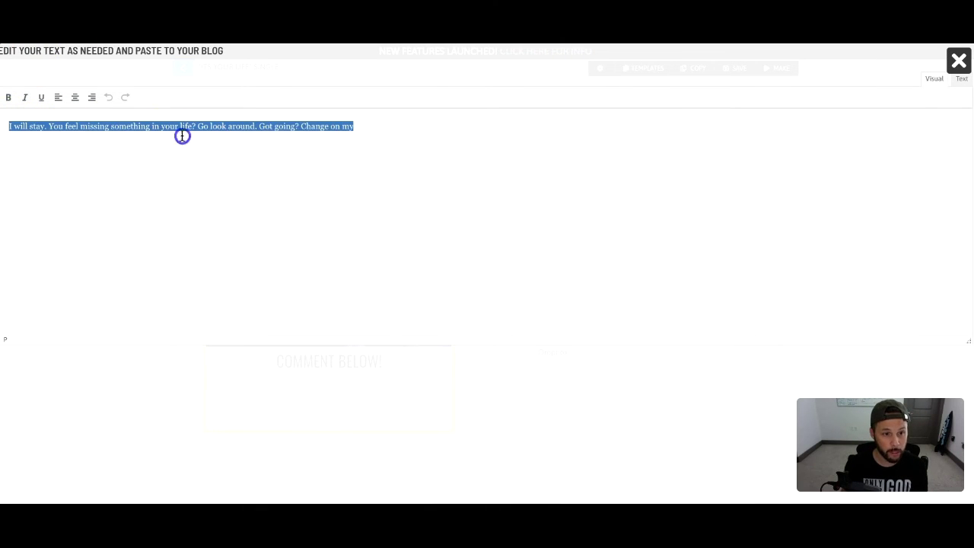
{"action": "left_click", "coordinate": [370, 127]}
{"action": "triple_click", "coordinate": [371, 127]}
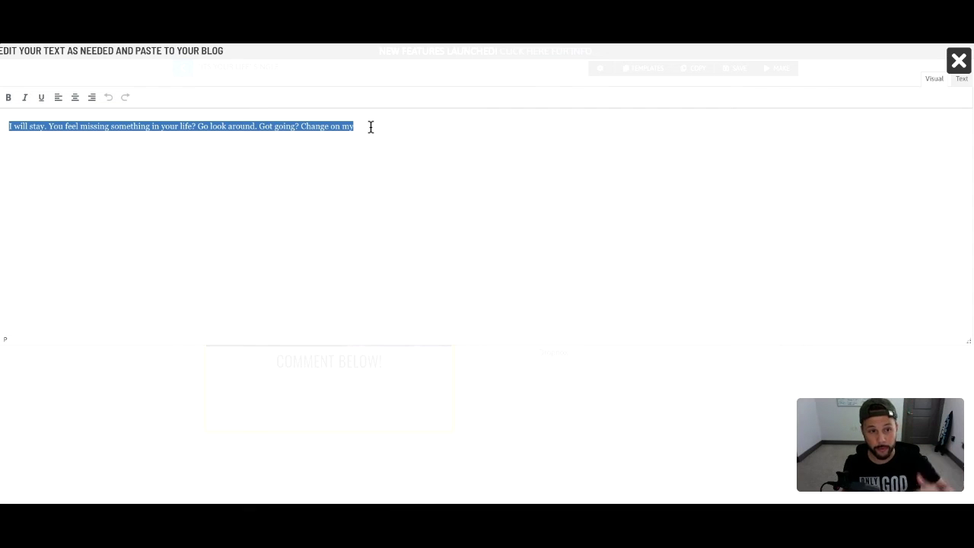
{"action": "left_click", "coordinate": [373, 129]}
Split "Change on my" into its own paragraph, make it bold, italic and underlined, and close the blog editor
{"action": "left_click", "coordinate": [302, 126]}
{"action": "key", "text": "Return"}
{"action": "triple_click", "coordinate": [23, 150]}
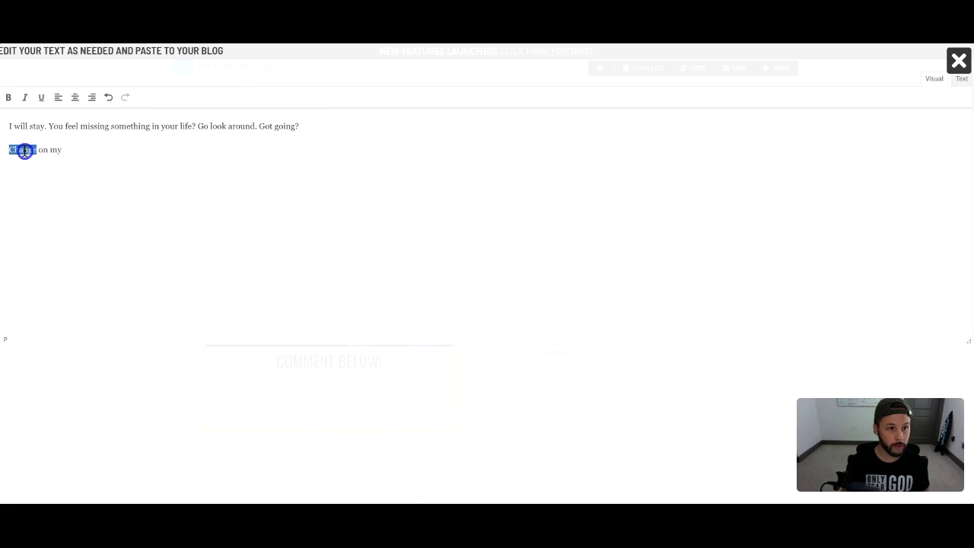
{"action": "left_click", "coordinate": [8, 97]}
{"action": "left_click", "coordinate": [25, 97]}
{"action": "left_click", "coordinate": [41, 97]}
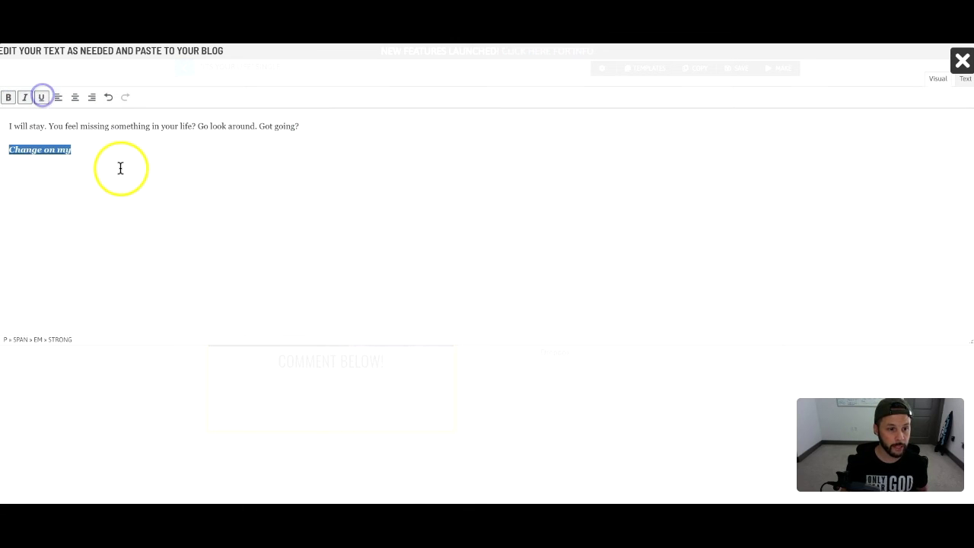
{"action": "left_click", "coordinate": [117, 163]}
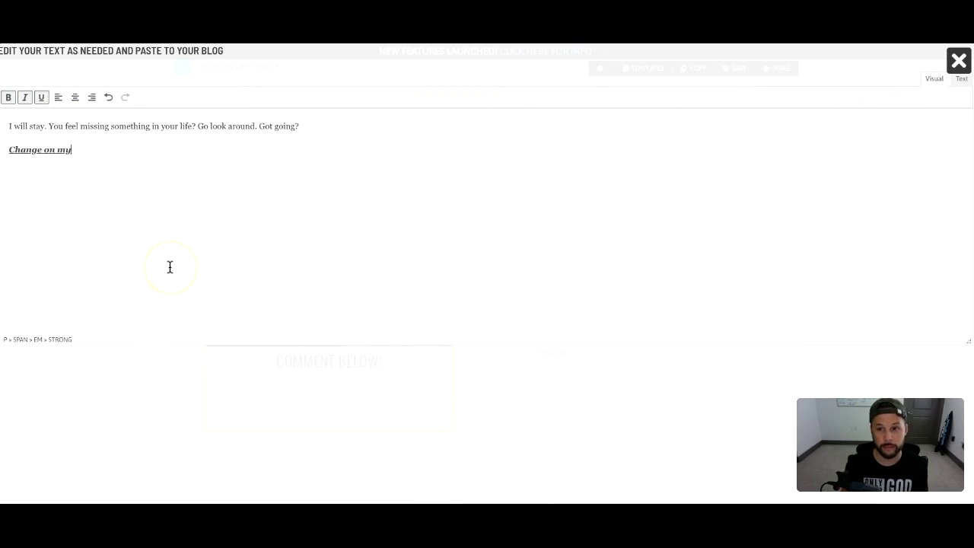
{"action": "left_click", "coordinate": [963, 68]}
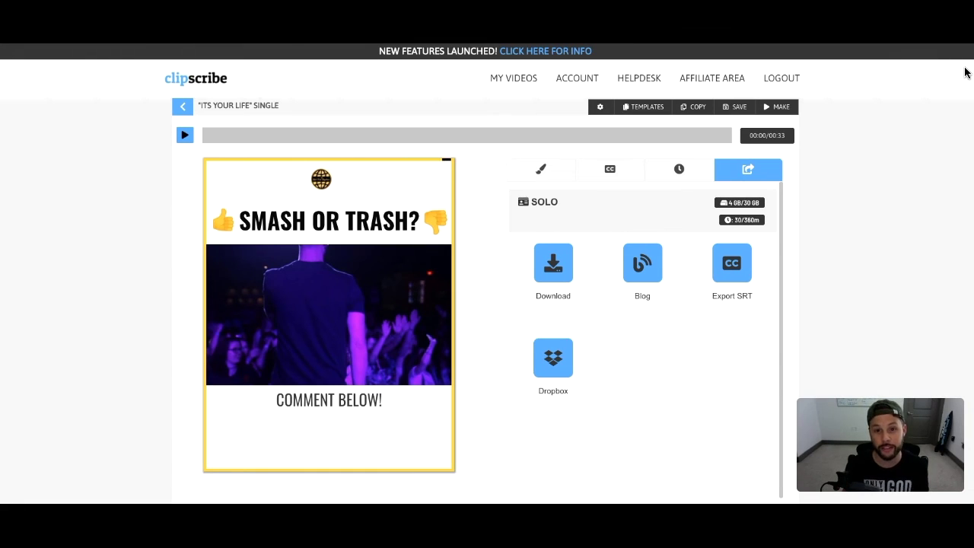
{"action": "left_click", "coordinate": [763, 195]}
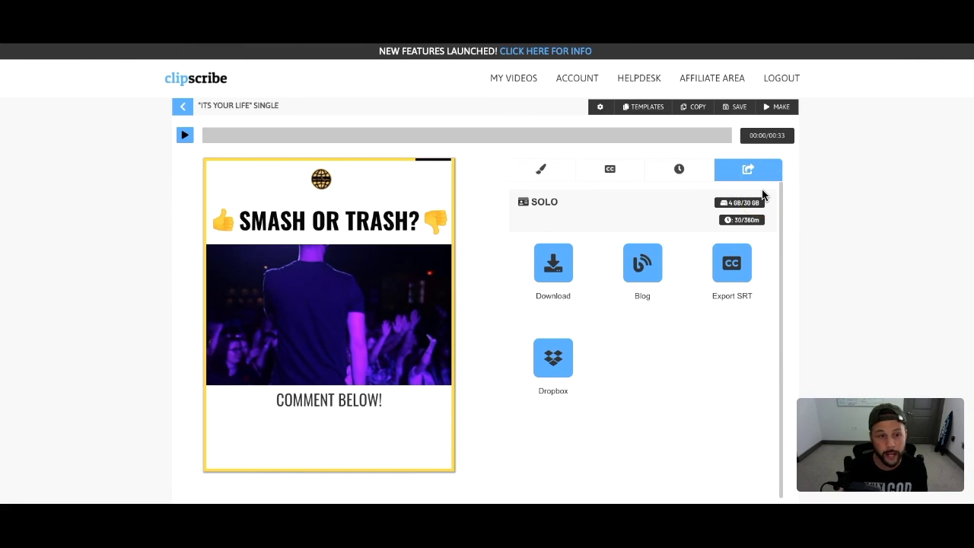